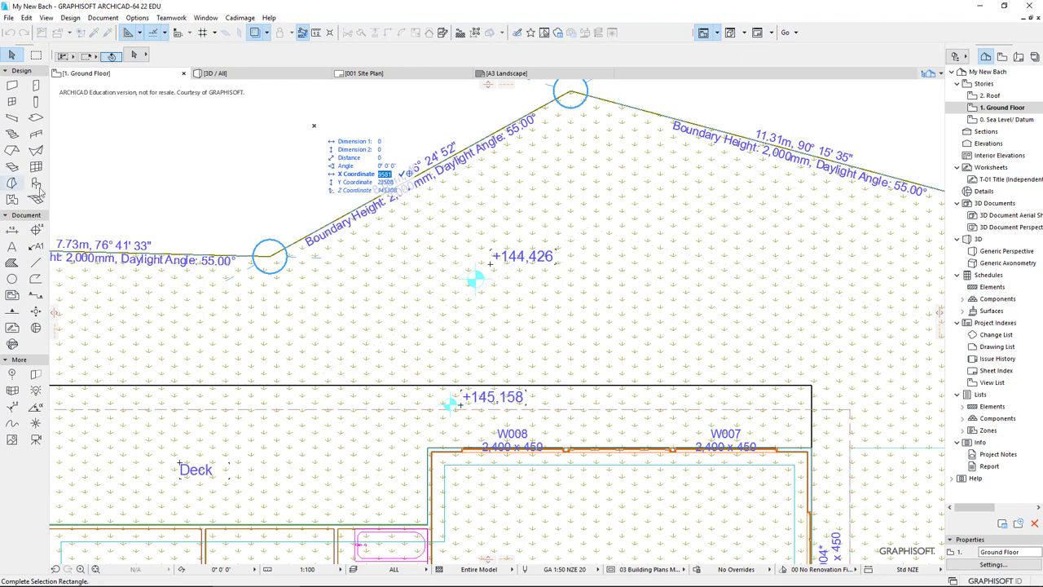
Turn off the trace reference on the Ground Floor plan, leaving the Arrow tool active
{"action": "left_click", "coordinate": [13, 135]}
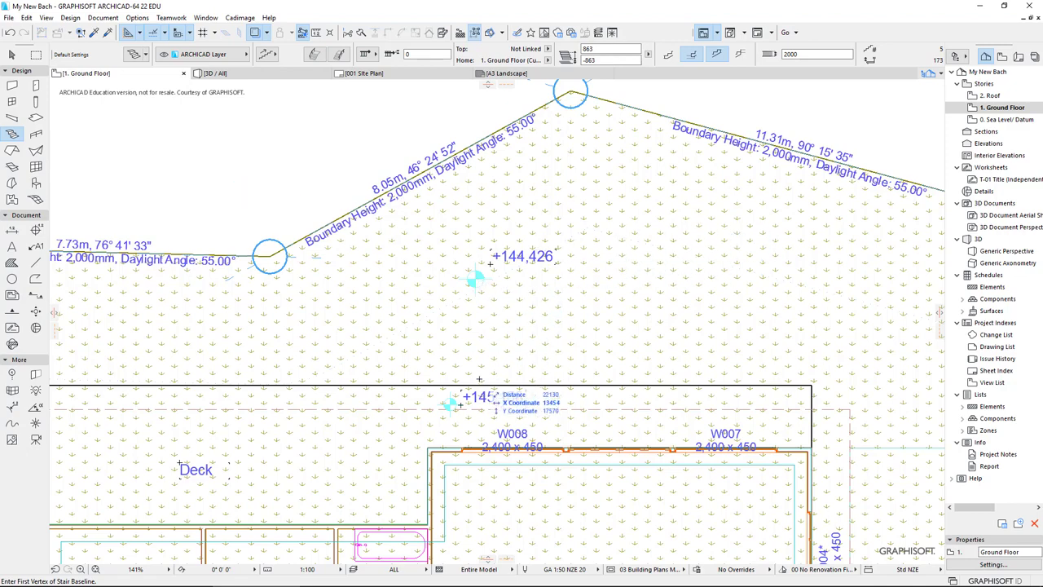
{"action": "left_click", "coordinate": [12, 55]}
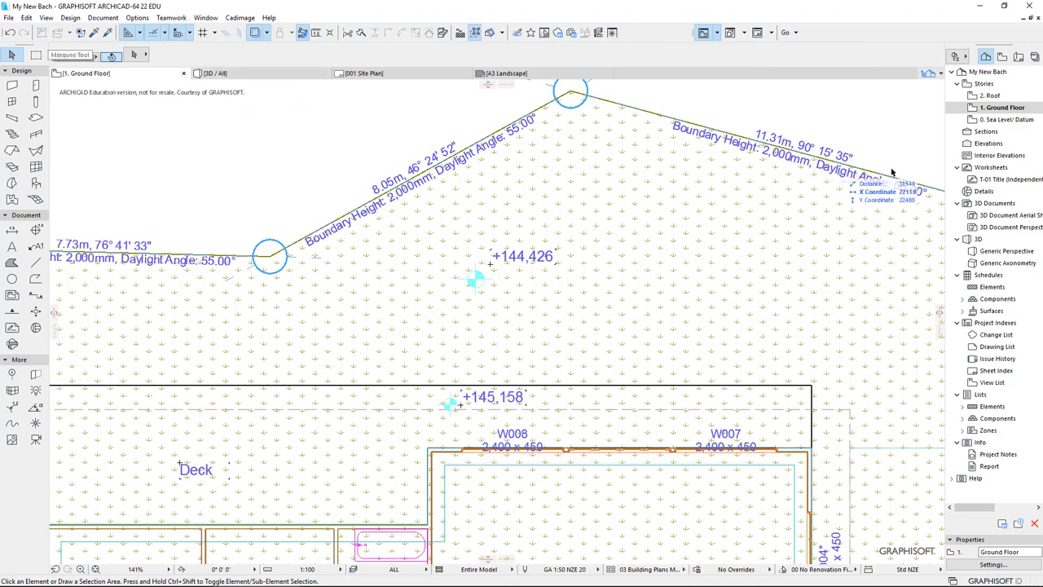
{"action": "left_click", "coordinate": [255, 36]}
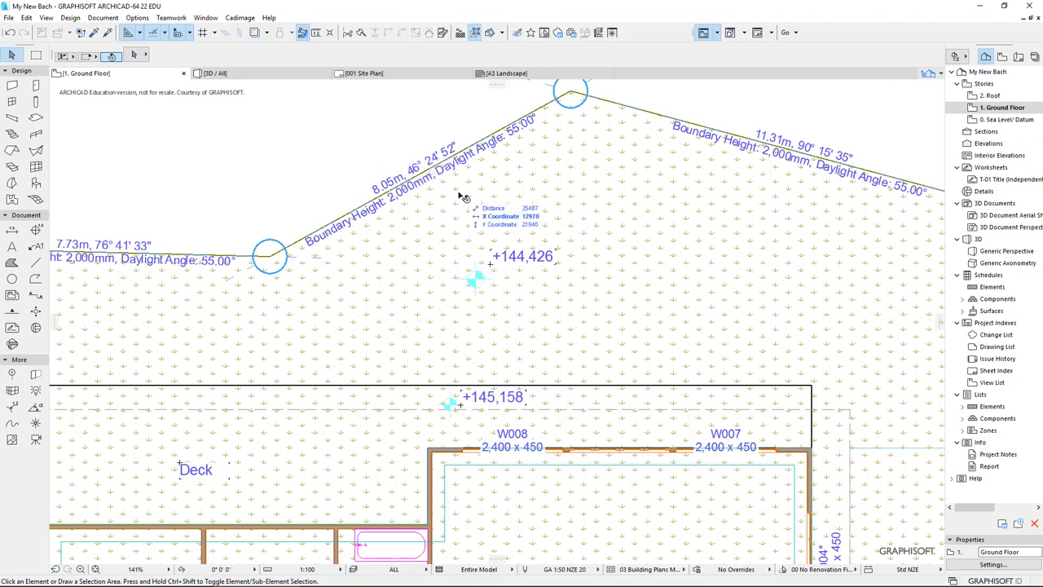
Compare the site level dimensions on the Sea Level/ Datum and Ground Floor stories
{"action": "left_click", "coordinate": [1007, 120]}
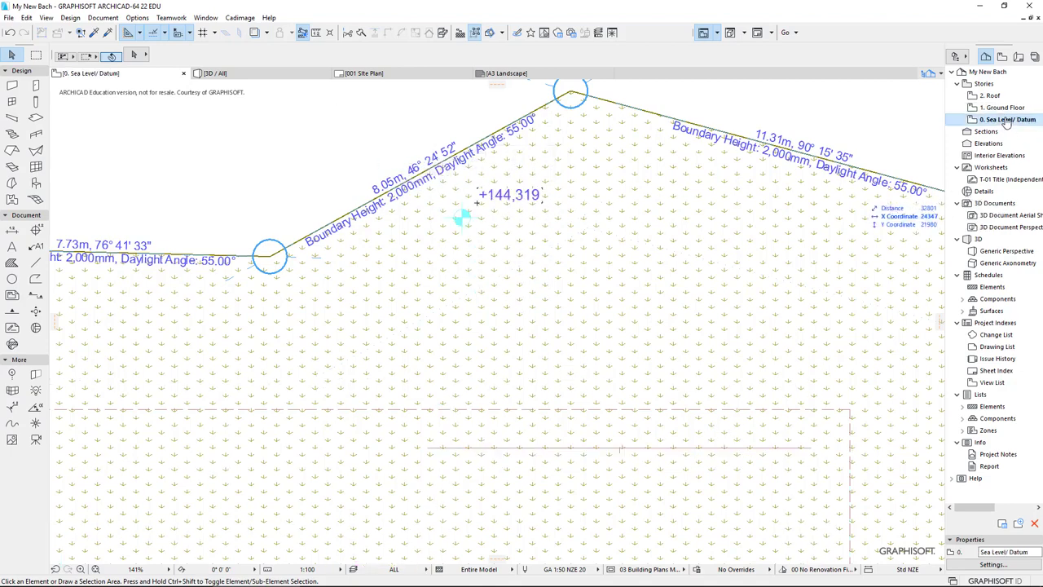
{"action": "left_click", "coordinate": [465, 220]}
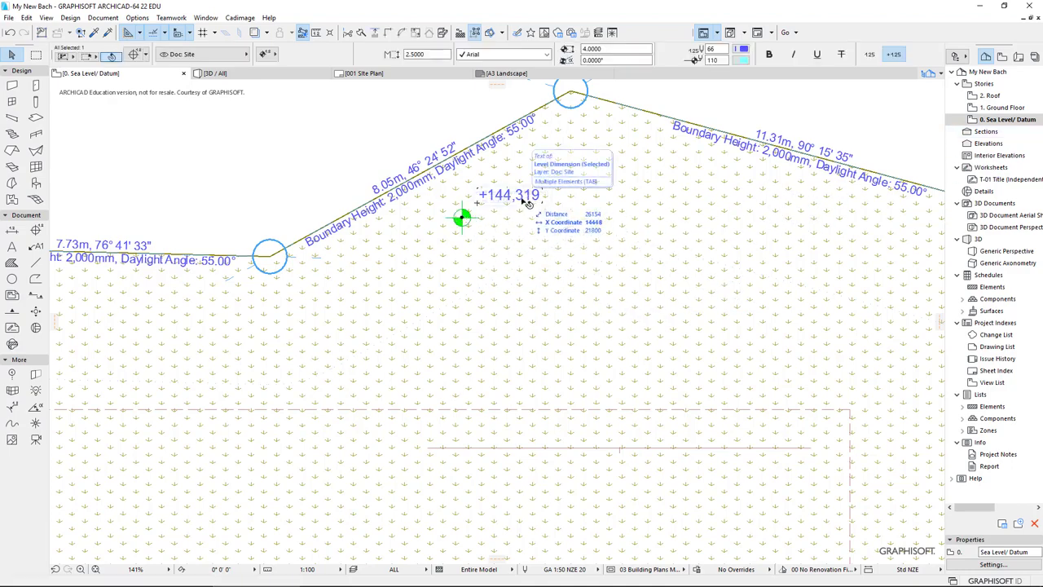
{"action": "left_click", "coordinate": [1008, 107]}
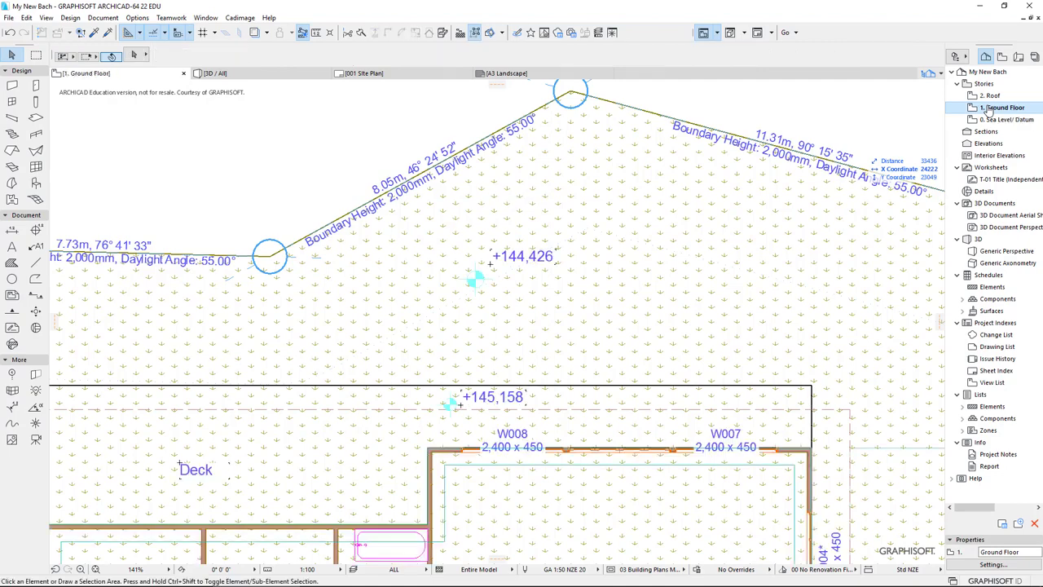
{"action": "left_click", "coordinate": [475, 282]}
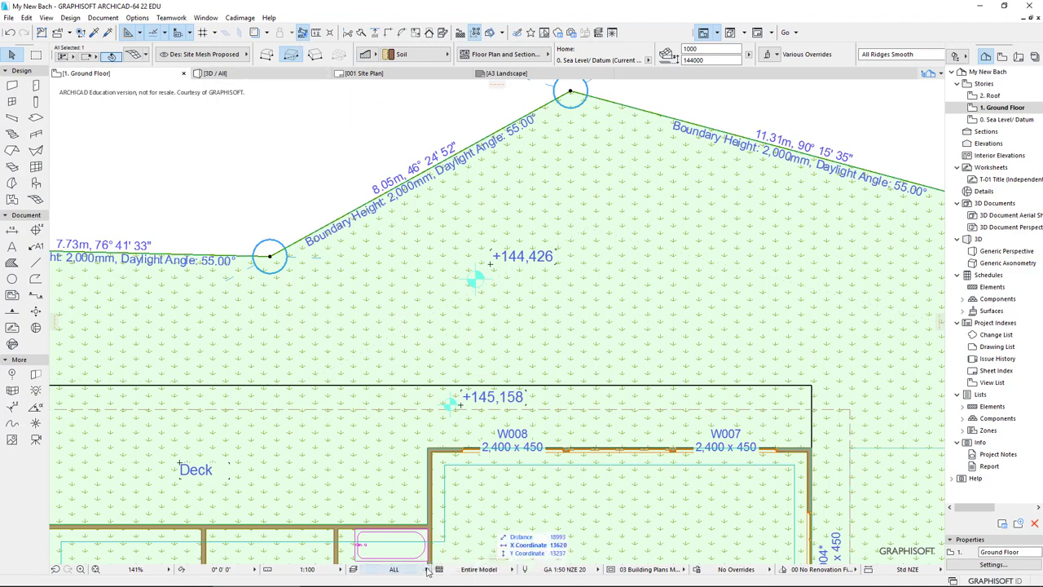
View the ground floor under the Plan Floor and Plan Site layer combinations, return to ALL, and check the site level dimension
{"action": "left_click", "coordinate": [425, 570]}
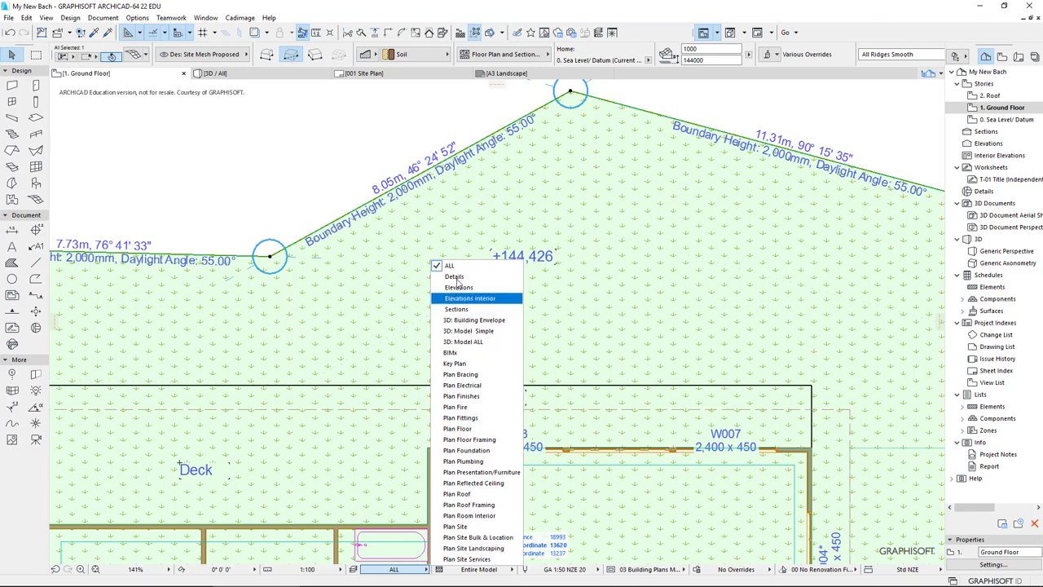
{"action": "left_click", "coordinate": [460, 430]}
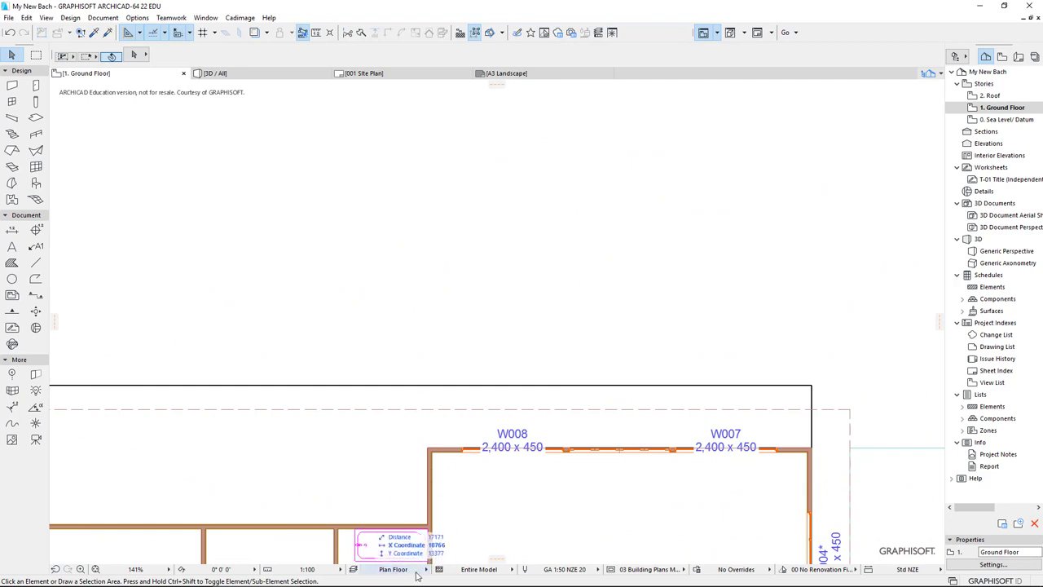
{"action": "left_click", "coordinate": [427, 569]}
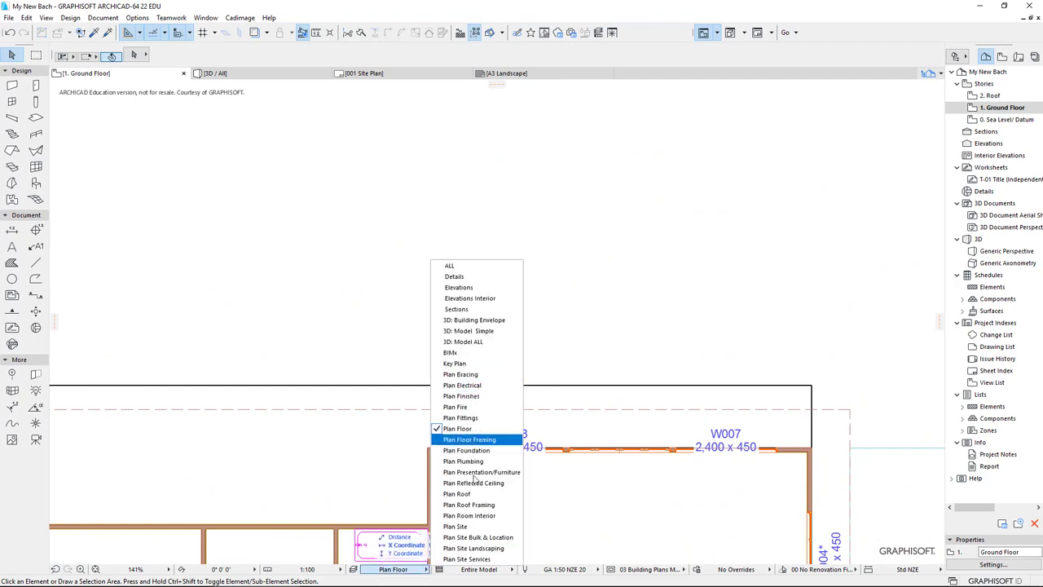
{"action": "left_click", "coordinate": [475, 528]}
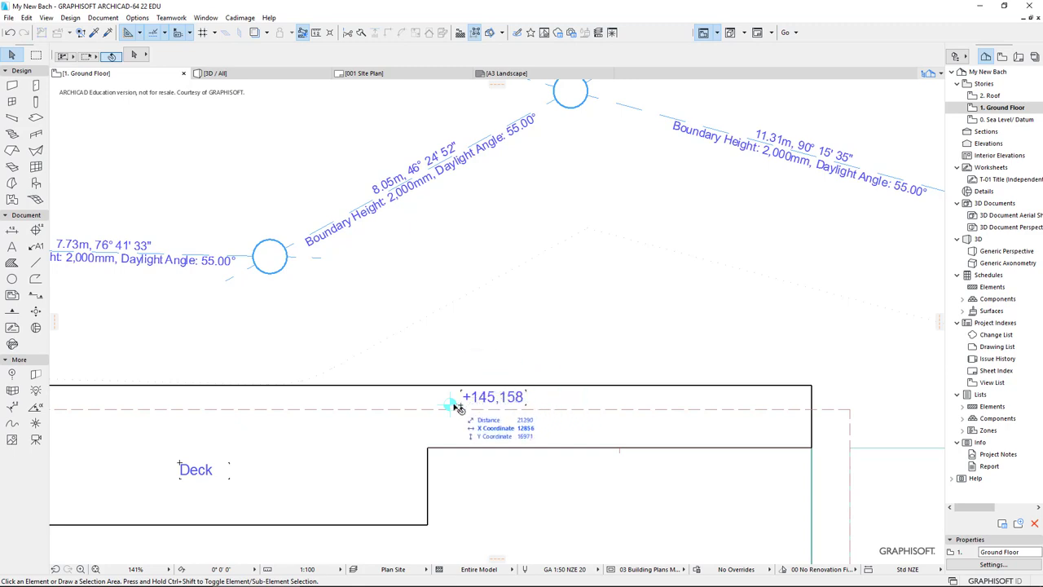
{"action": "left_click", "coordinate": [428, 568]}
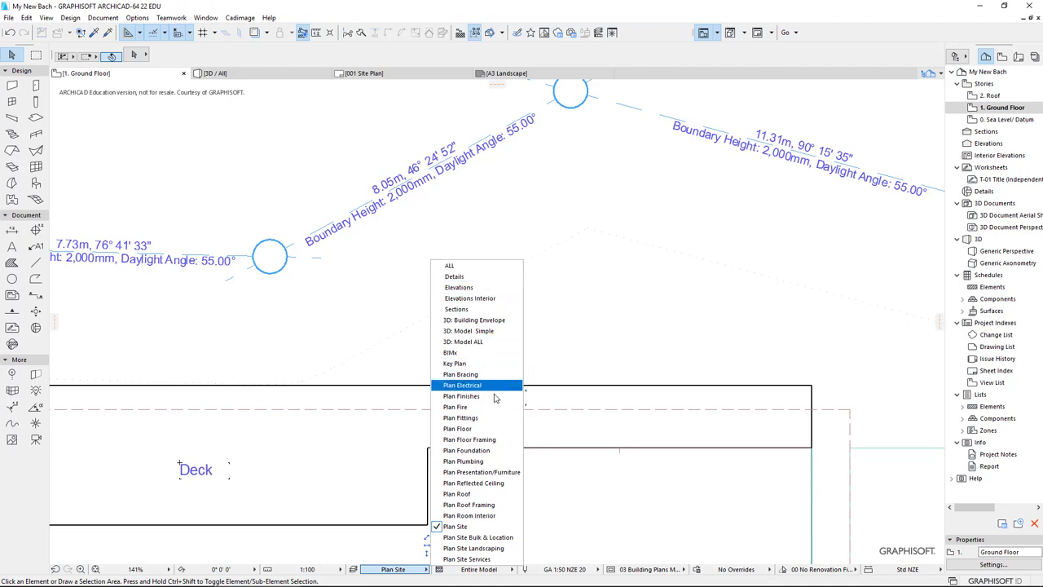
{"action": "left_click", "coordinate": [453, 266]}
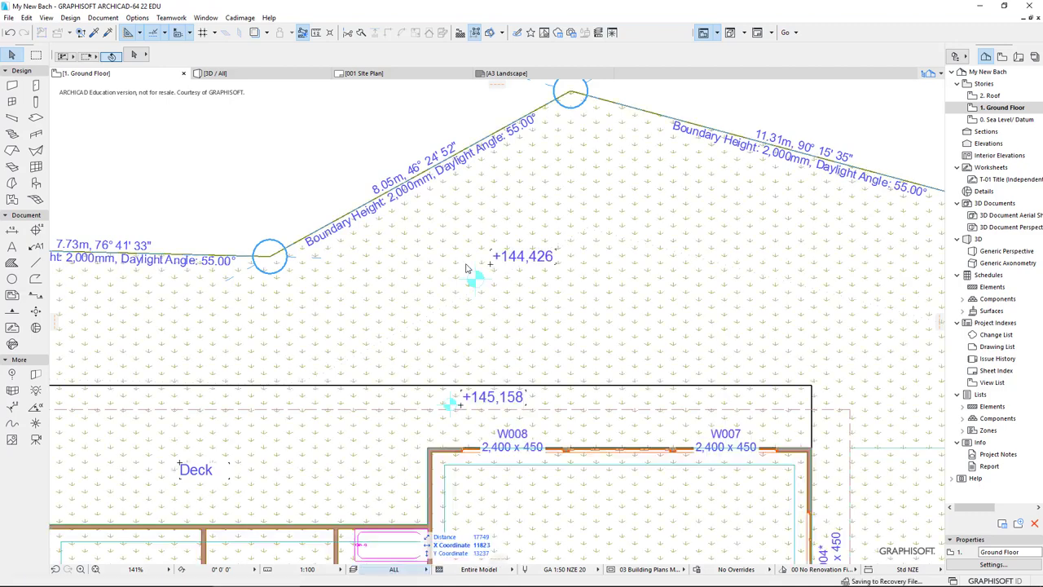
{"action": "left_click", "coordinate": [552, 261]}
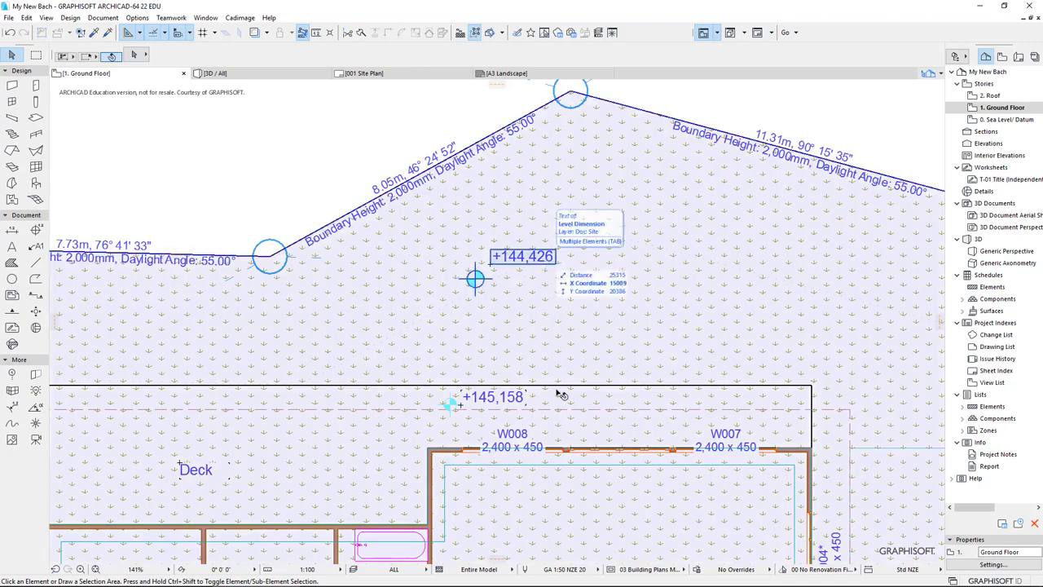
{"action": "key", "text": "Escape"}
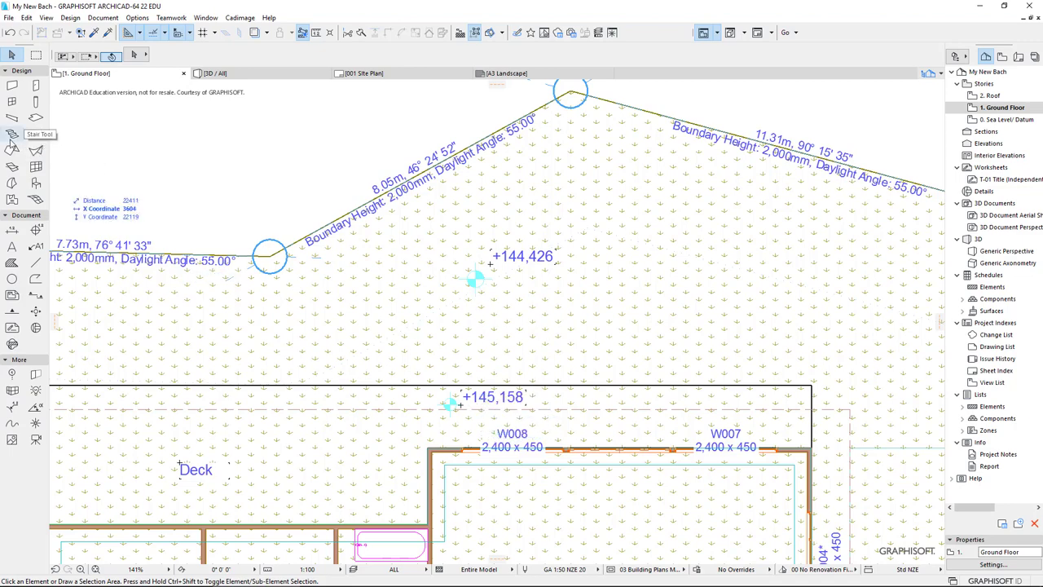
In the default settings of the Stair tool, set the height to 732 and the bottom offset to -732, keeping the top Not Linked
{"action": "left_click", "coordinate": [12, 137]}
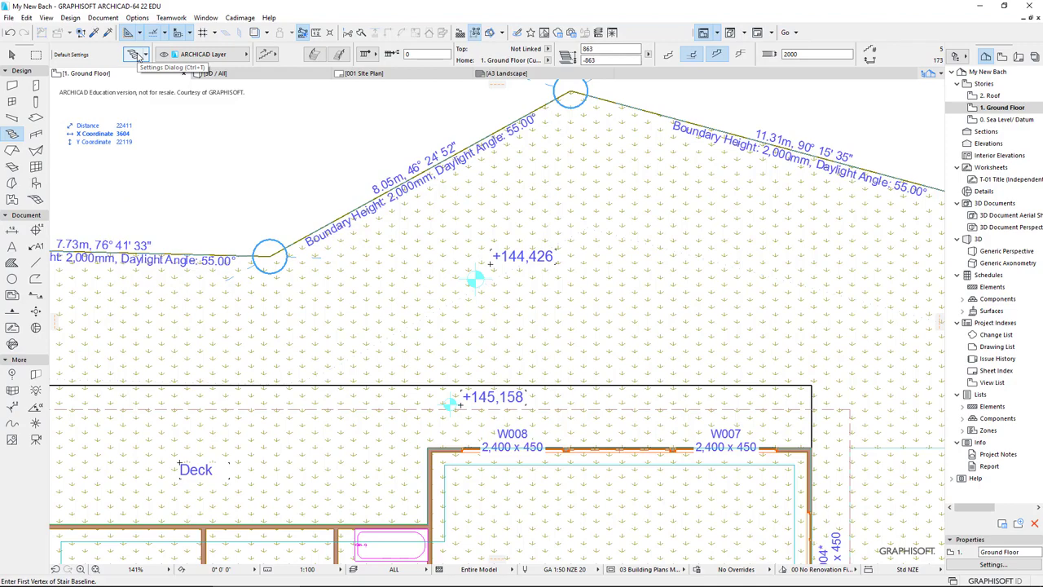
{"action": "left_click", "coordinate": [138, 54]}
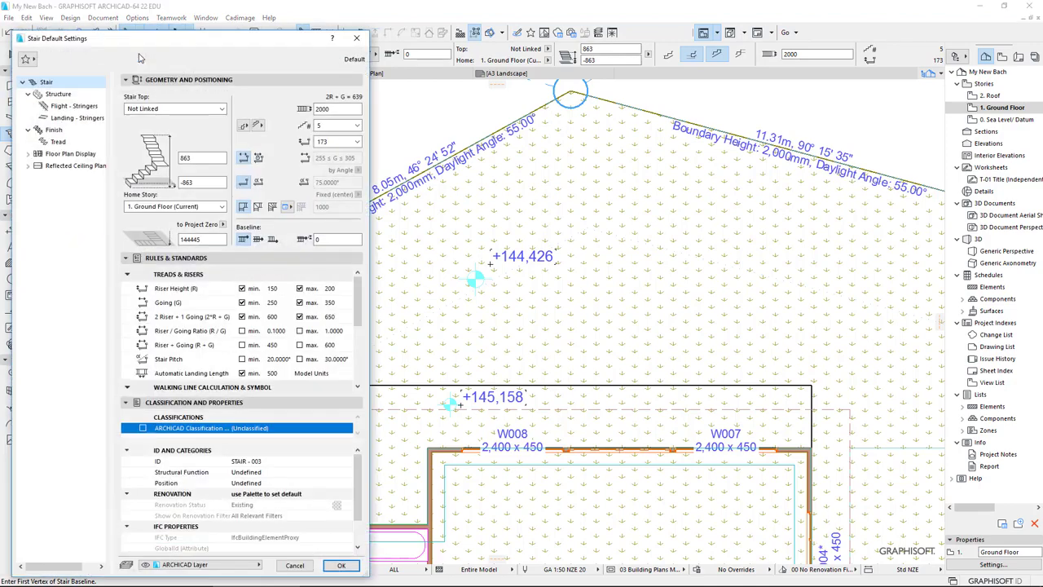
{"action": "left_click_drag", "start_coordinate": [158, 47], "coordinate": [424, 24]}
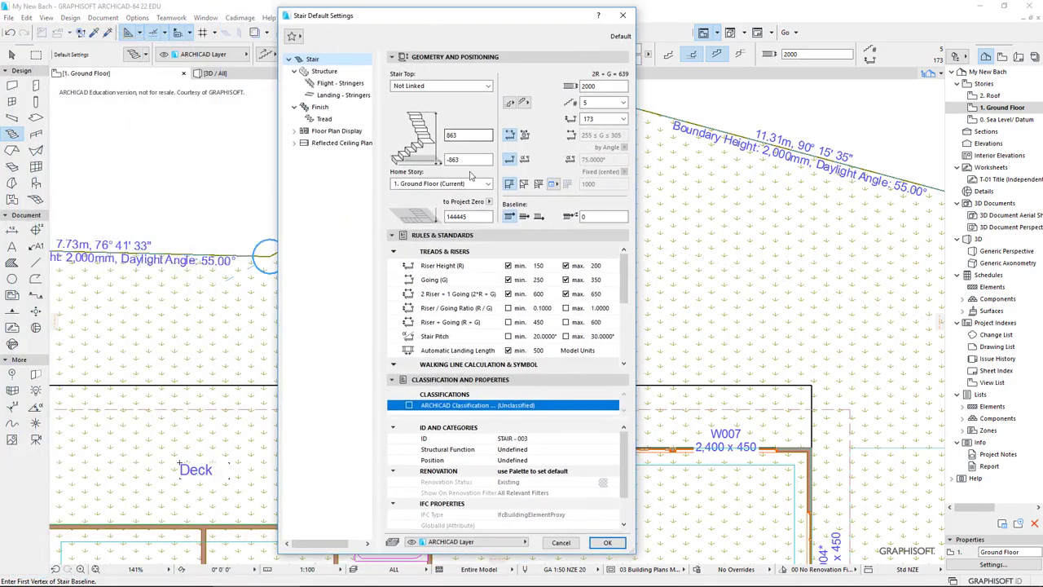
{"action": "double_click", "coordinate": [471, 137]}
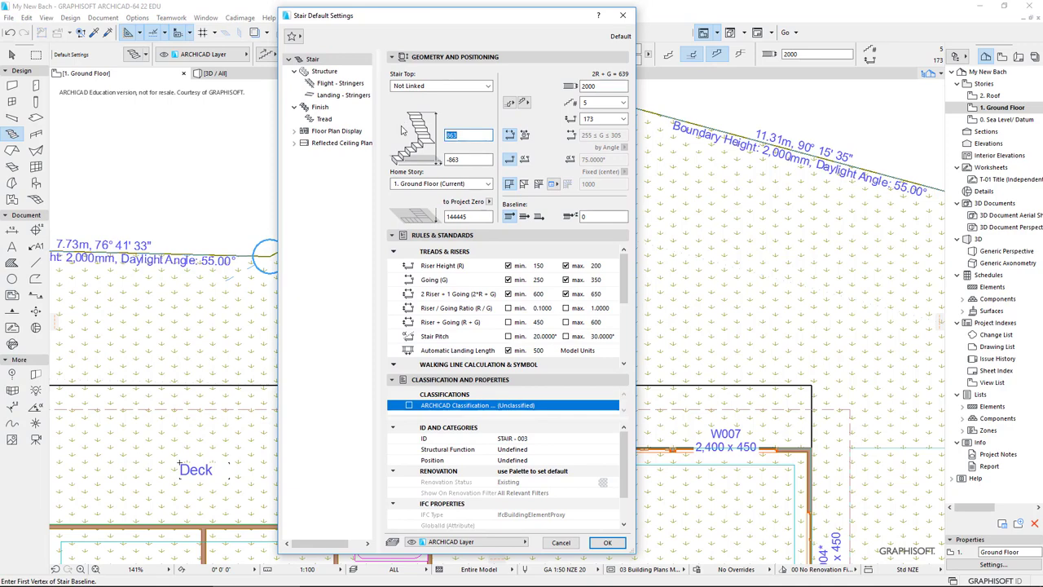
{"action": "type", "text": "732"}
{"action": "key", "text": "Tab"}
{"action": "type", "text": "-732"}
{"action": "left_click", "coordinate": [428, 85]}
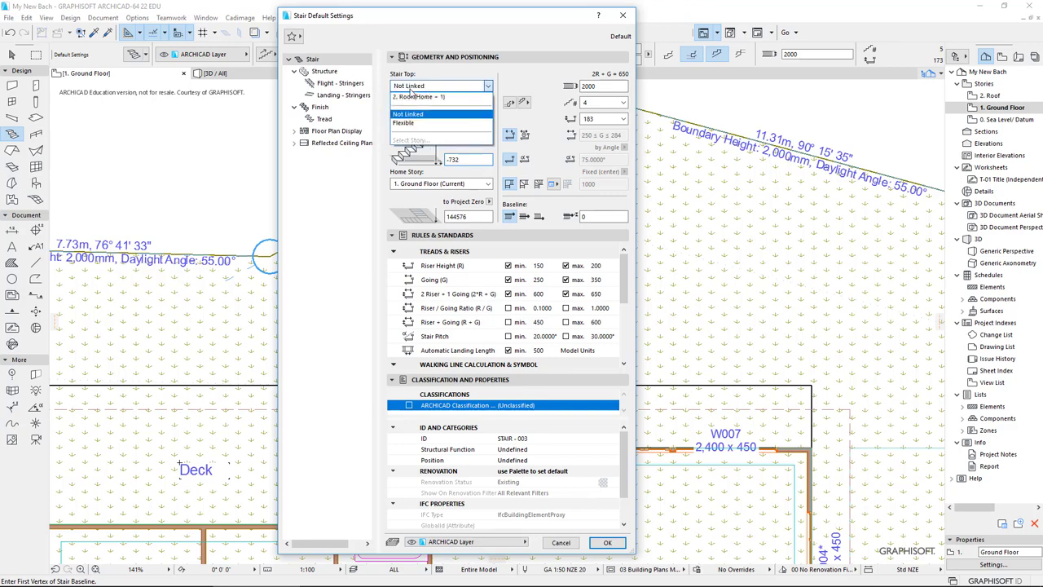
{"action": "left_click", "coordinate": [422, 75]}
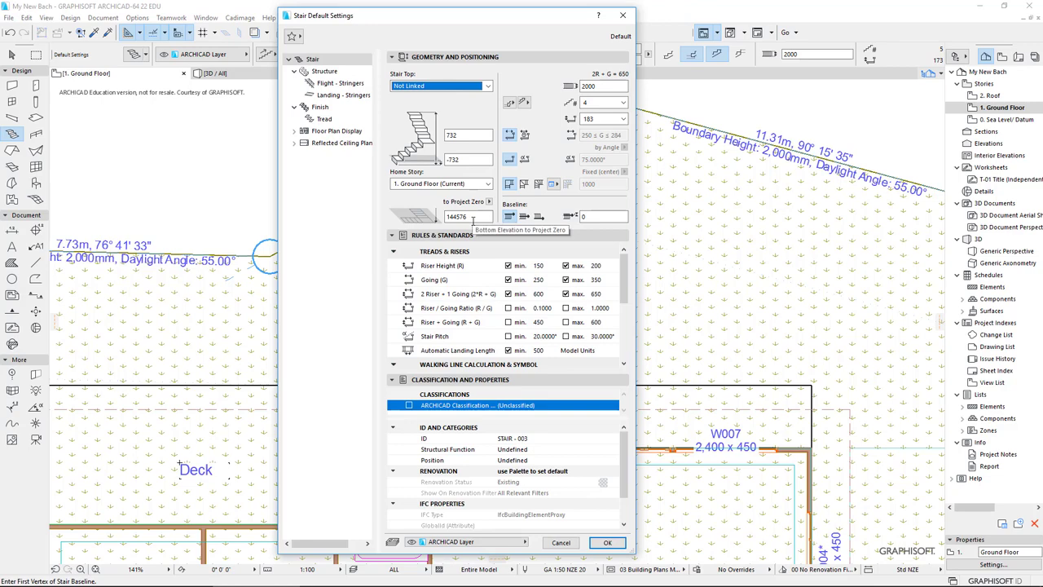
Set both the flight structure and the landing structure of the stair to Monolithic
{"action": "left_click", "coordinate": [324, 72]}
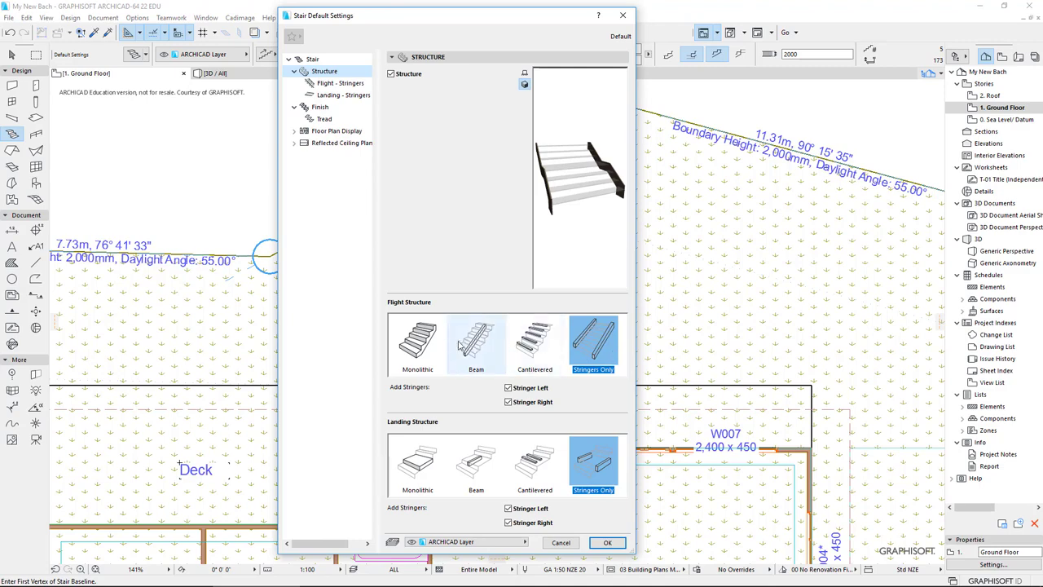
{"action": "left_click", "coordinate": [419, 342]}
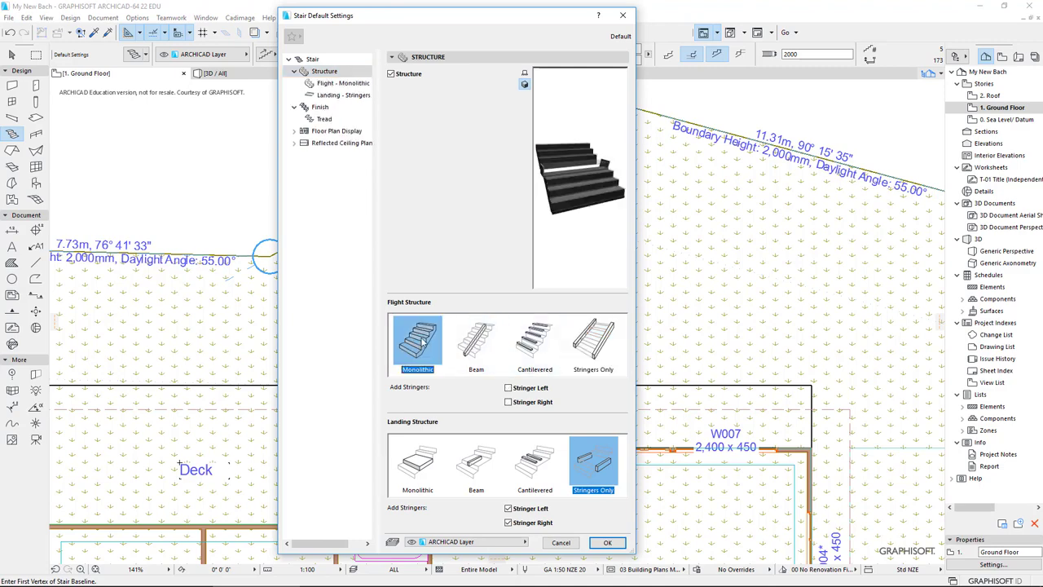
{"action": "left_click", "coordinate": [417, 463]}
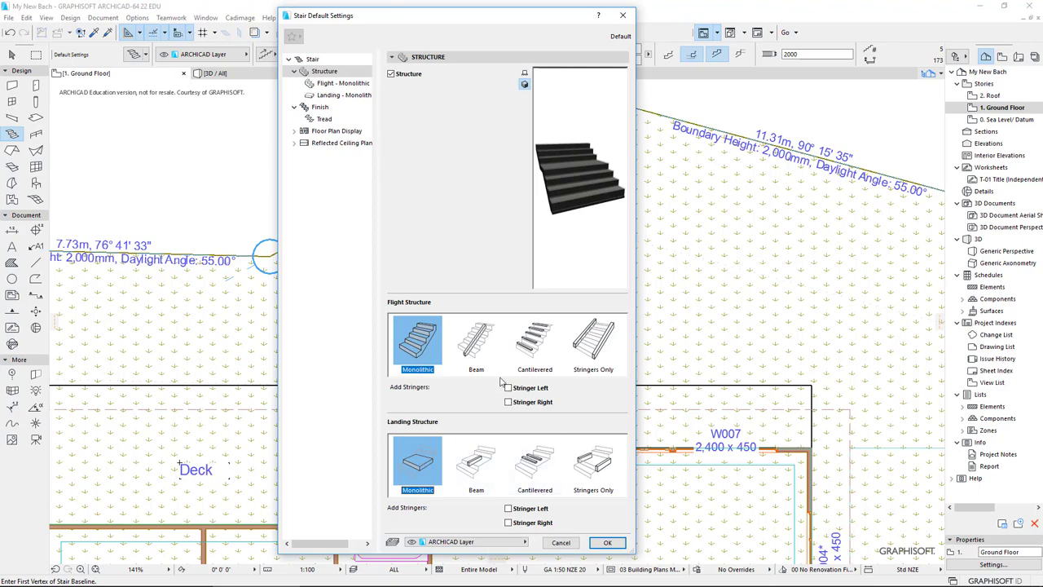
{"action": "left_click", "coordinate": [475, 348]}
{"action": "left_click", "coordinate": [485, 466]}
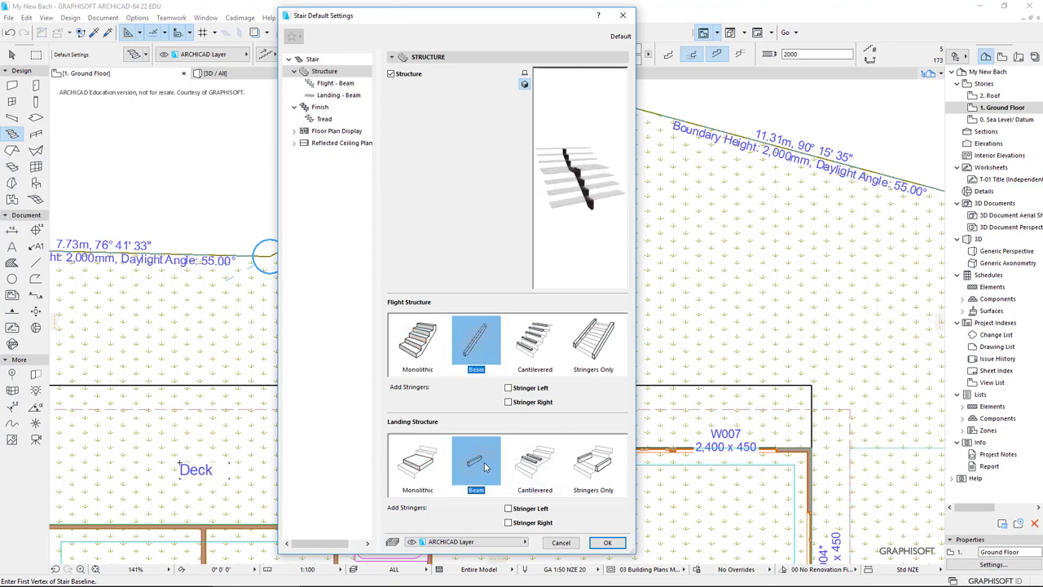
{"action": "left_click", "coordinate": [416, 355]}
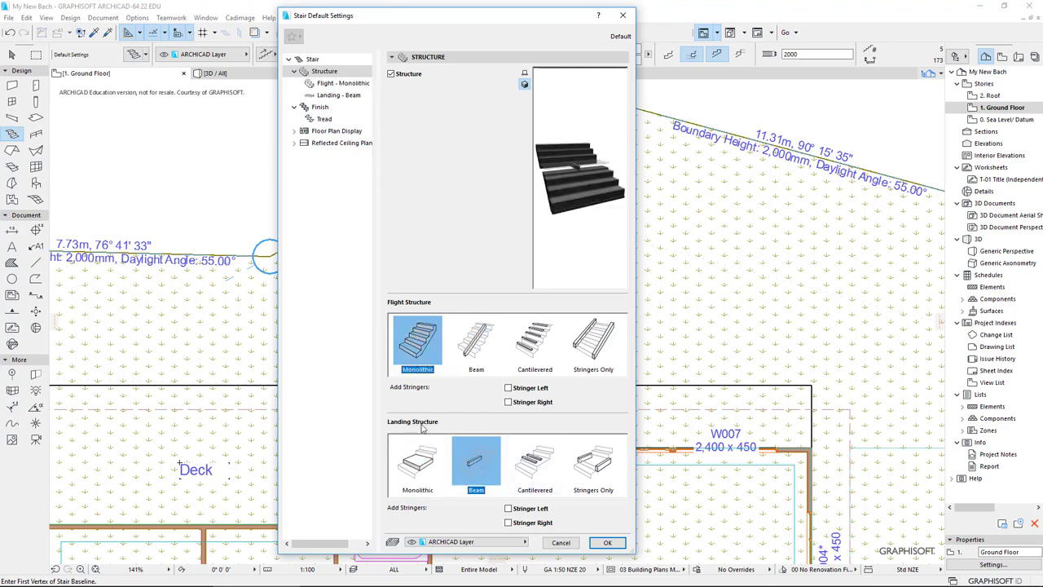
{"action": "left_click", "coordinate": [420, 470]}
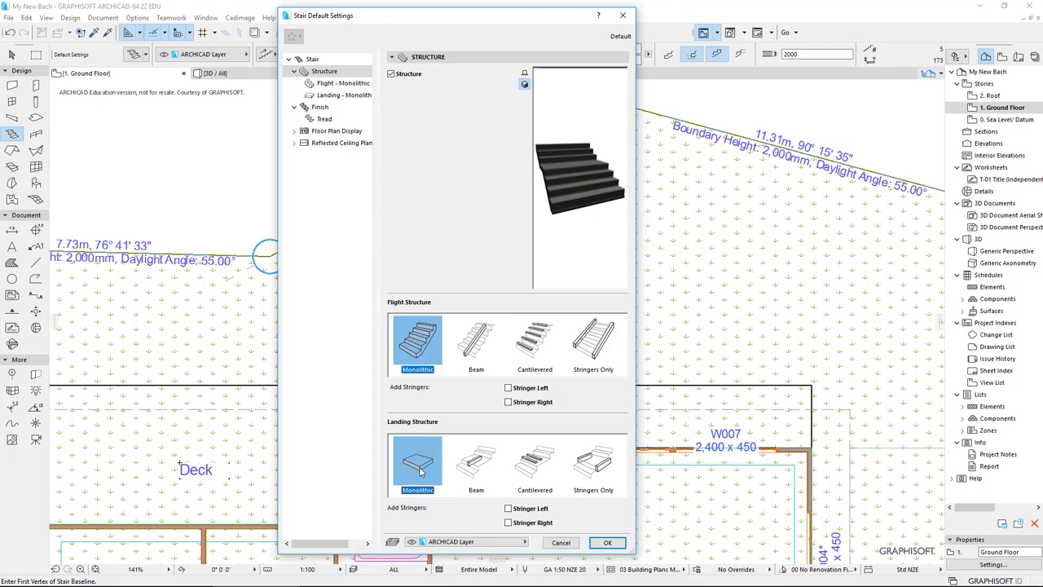
Examine the monolithic flight and landing settings for thickness, line attributes and building material
{"action": "left_click", "coordinate": [329, 84]}
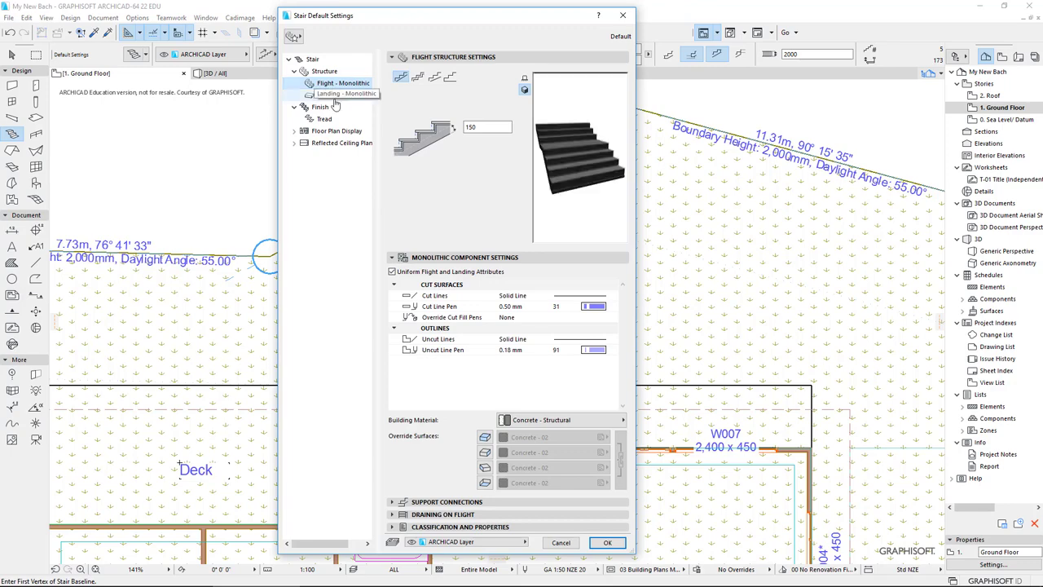
{"action": "left_click", "coordinate": [334, 95]}
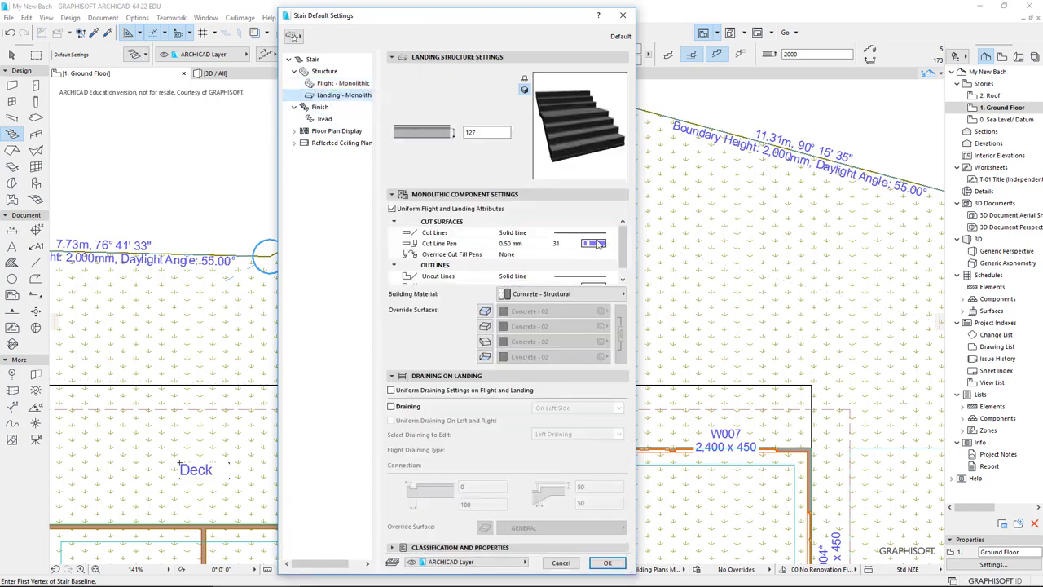
{"action": "left_click", "coordinate": [352, 83]}
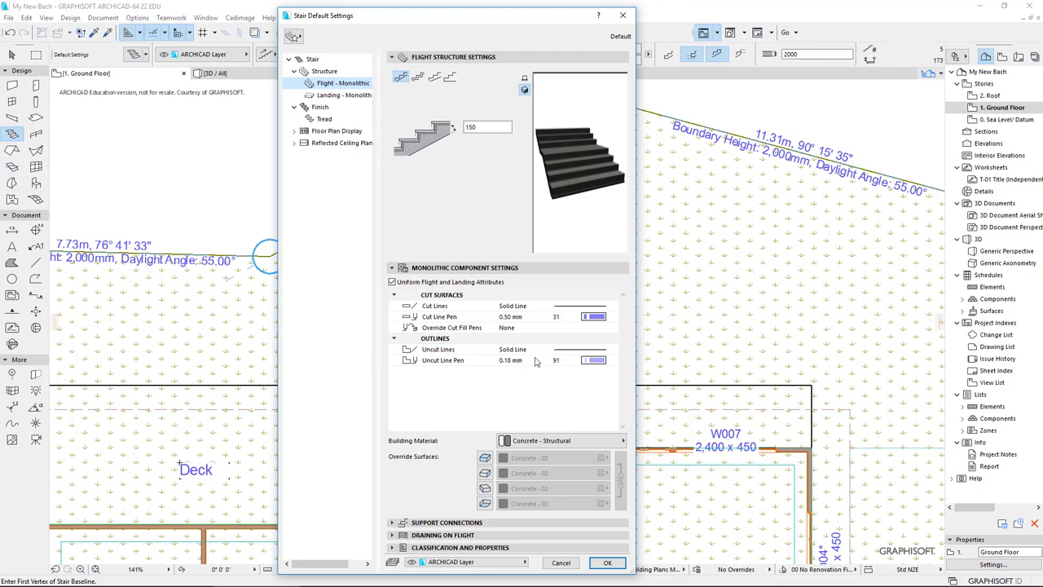
Review the tread and riser rules in the stair's main settings and select 4 as the number of risers
{"action": "left_click", "coordinate": [332, 62]}
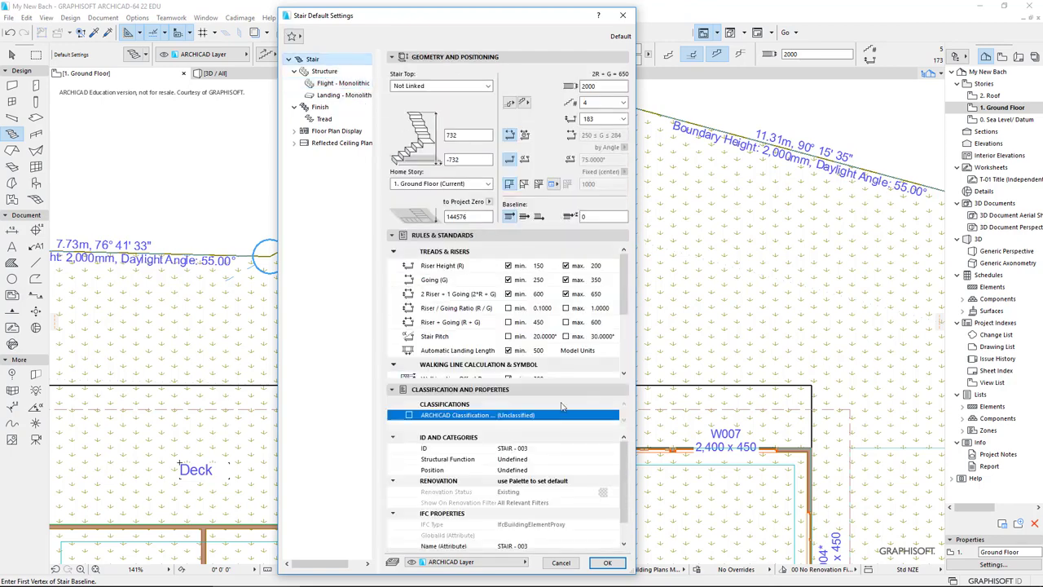
{"action": "left_click_drag", "start_coordinate": [621, 277], "coordinate": [624, 312]}
{"action": "scroll", "coordinate": [624, 312], "scroll_direction": "up", "scroll_amount": 3}
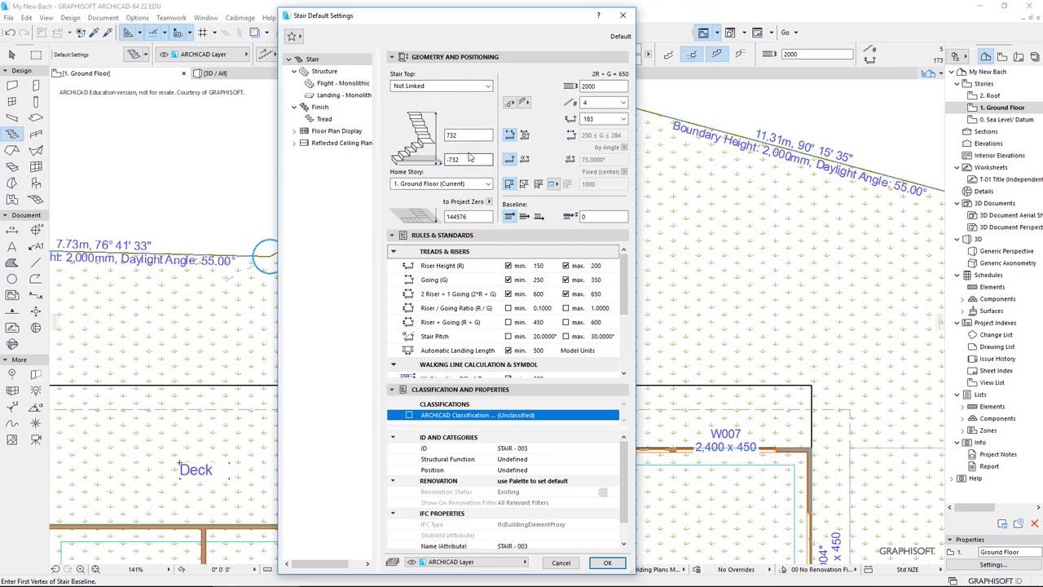
{"action": "left_click", "coordinate": [599, 88]}
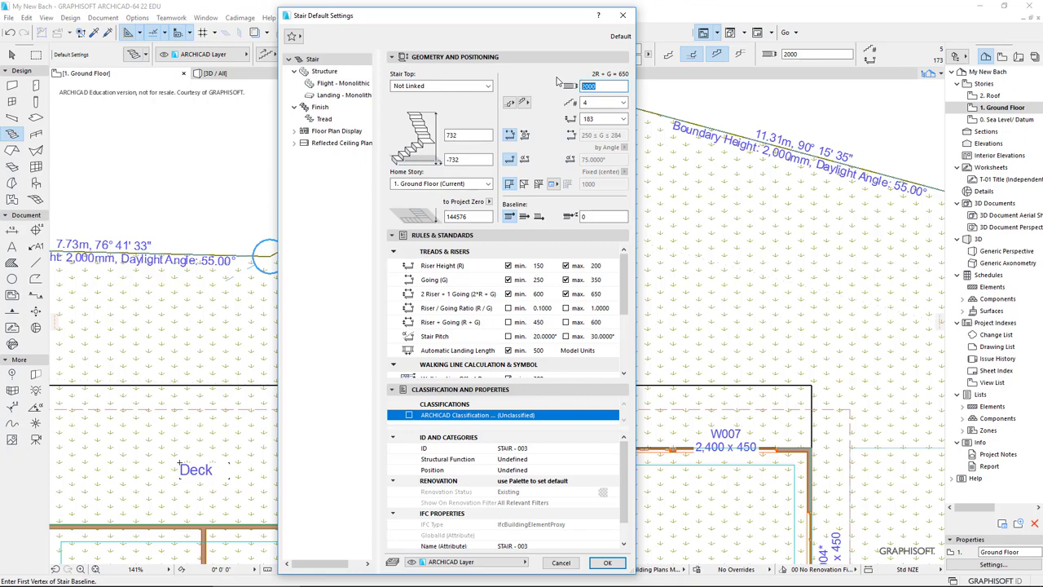
{"action": "left_click", "coordinate": [623, 103]}
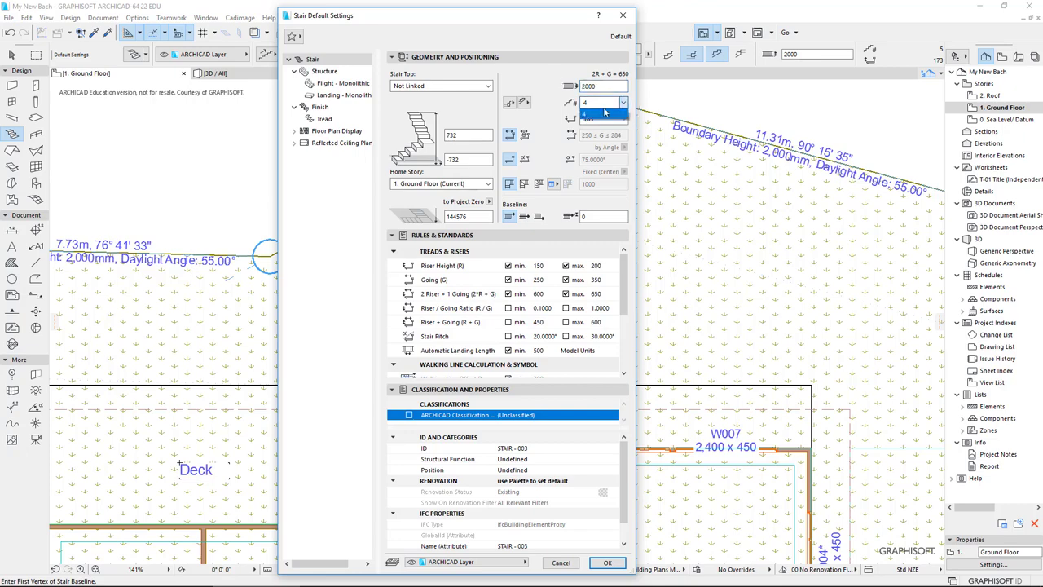
{"action": "left_click", "coordinate": [605, 113]}
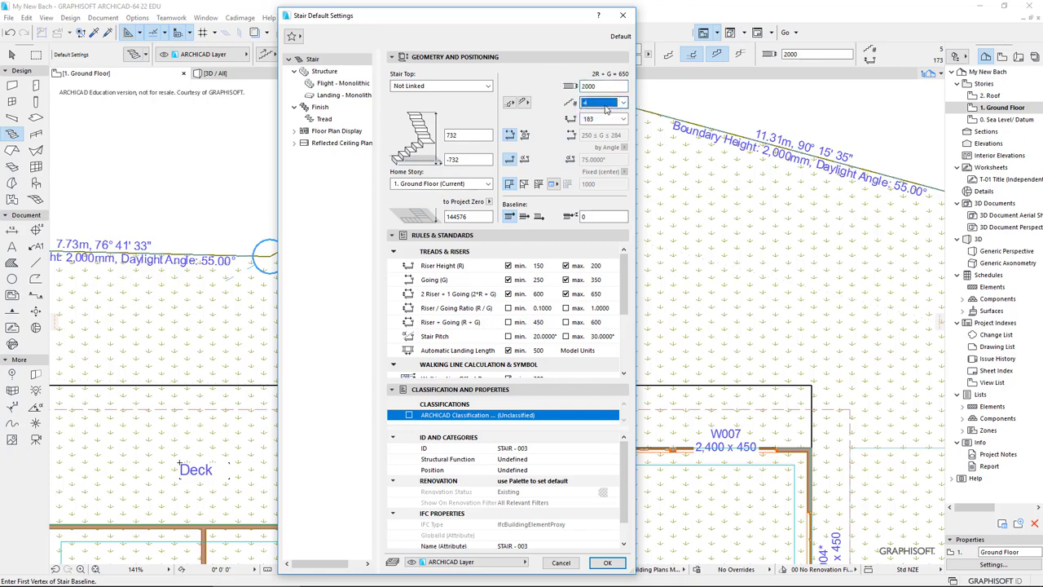
Check the riser heights available for the four-riser stair
{"action": "key", "text": "Tab"}
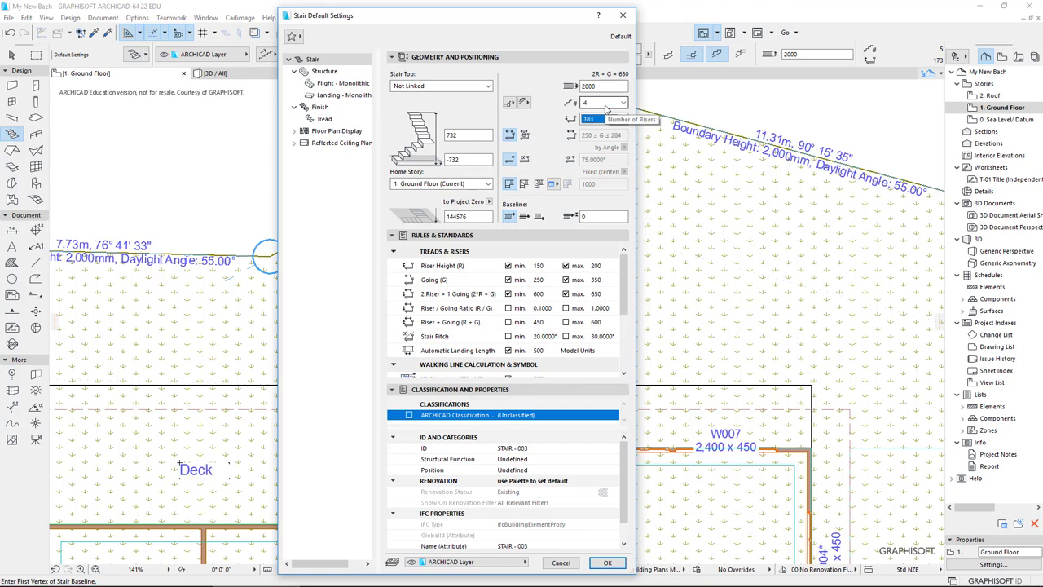
{"action": "double_click", "coordinate": [593, 104]}
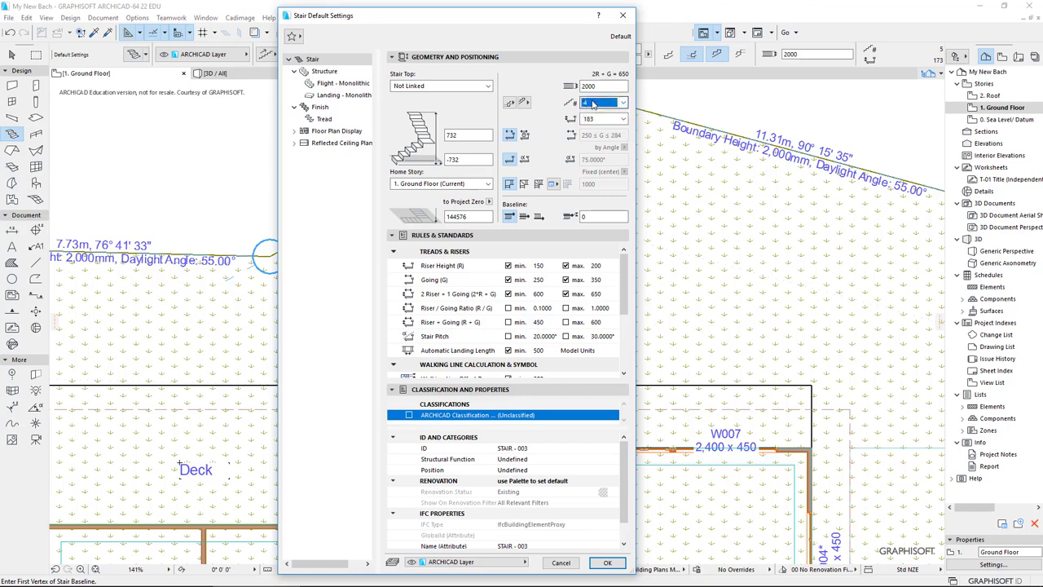
{"action": "left_click", "coordinate": [600, 122]}
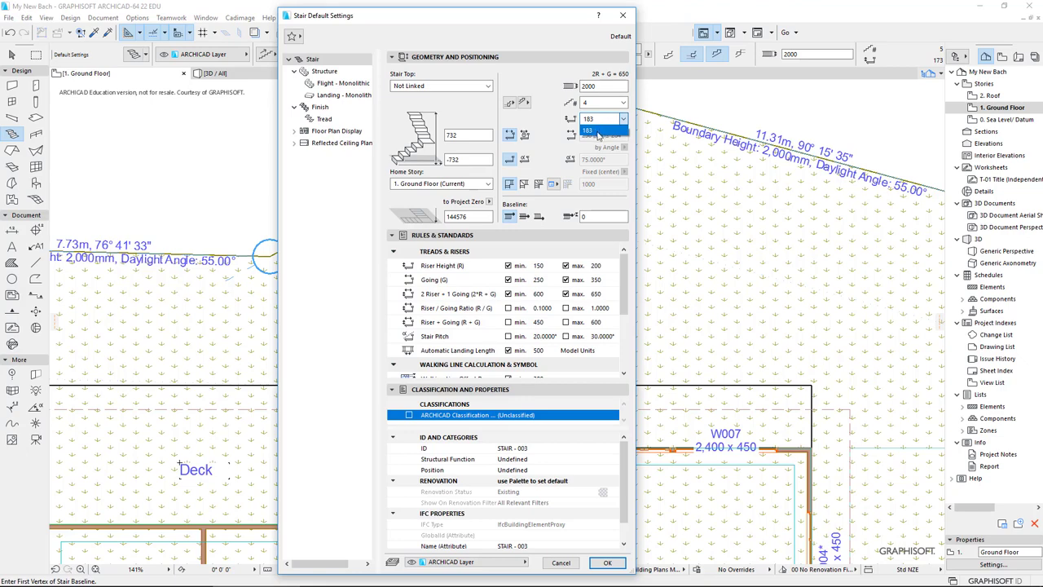
{"action": "left_click", "coordinate": [539, 130]}
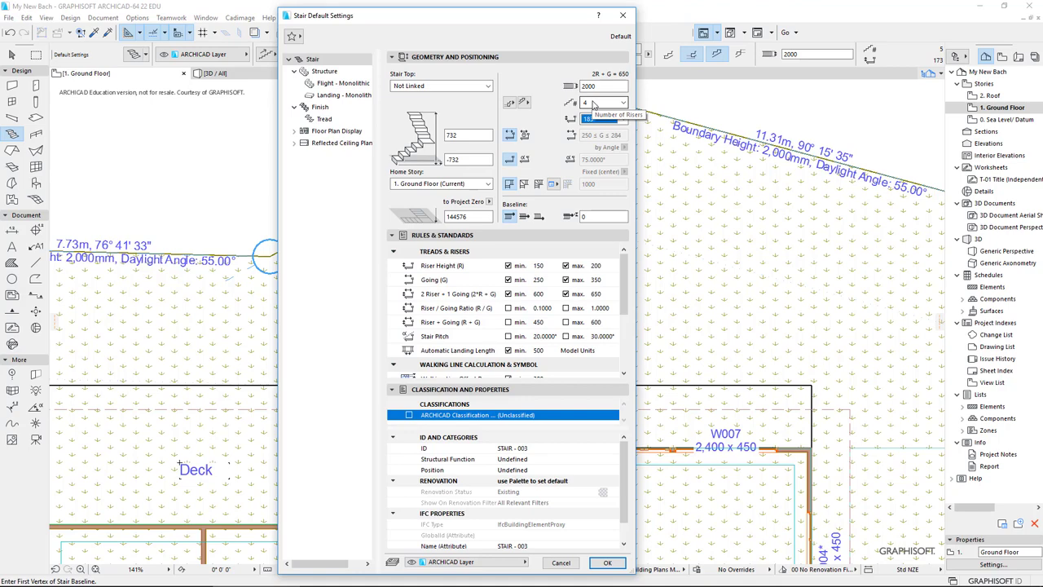
Turn off the minimum and maximum riser height rules and choose a riser height of 146
{"action": "left_click", "coordinate": [519, 269]}
{"action": "left_click", "coordinate": [508, 265]}
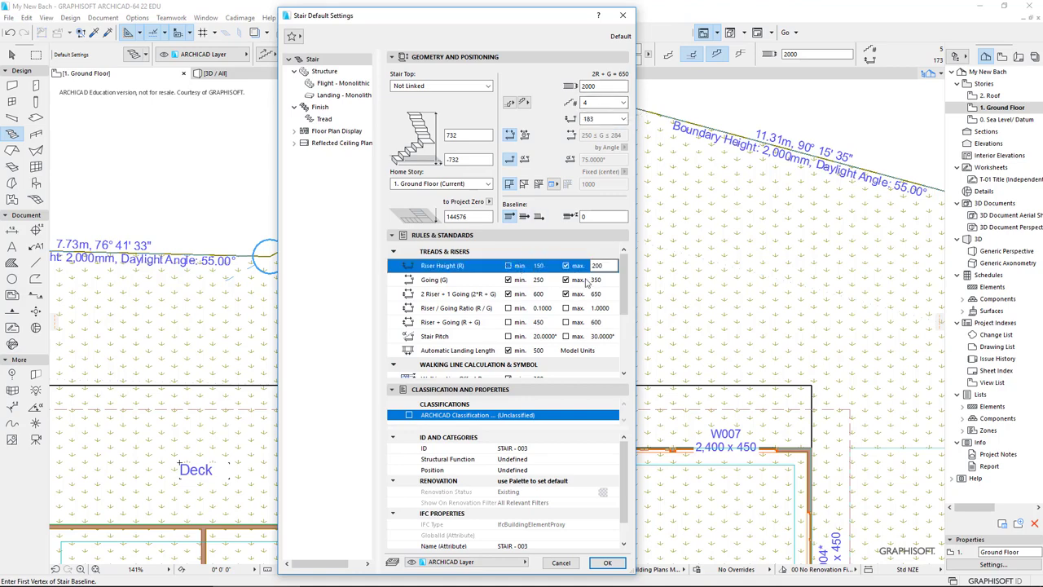
{"action": "left_click", "coordinate": [566, 266]}
{"action": "left_click", "coordinate": [621, 118]}
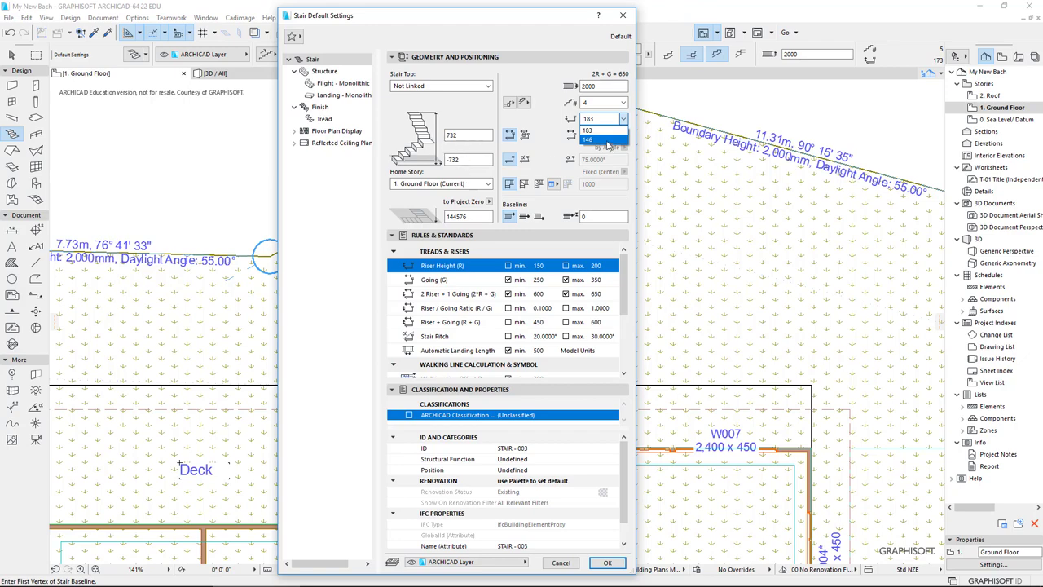
{"action": "left_click", "coordinate": [604, 142]}
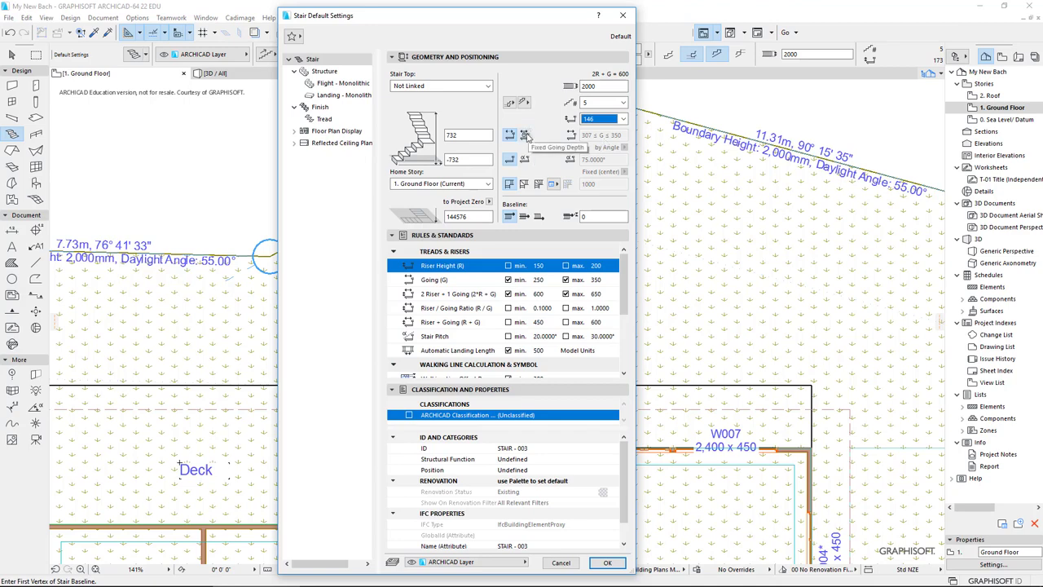
Turn off the minimum and maximum going rules and fix the going depth at 320
{"action": "left_click", "coordinate": [530, 280]}
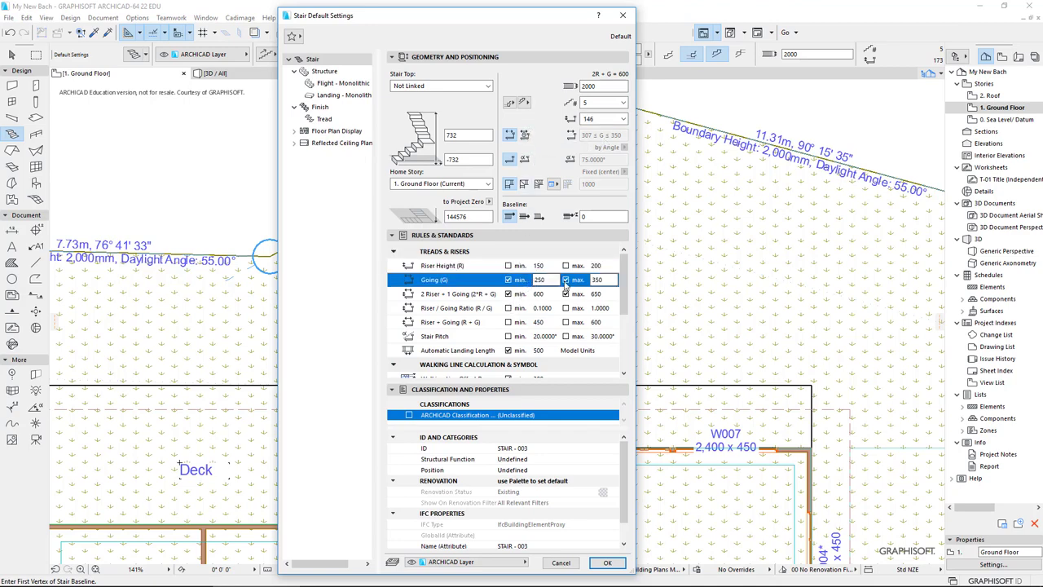
{"action": "left_click", "coordinate": [567, 280]}
{"action": "left_click", "coordinate": [509, 279]}
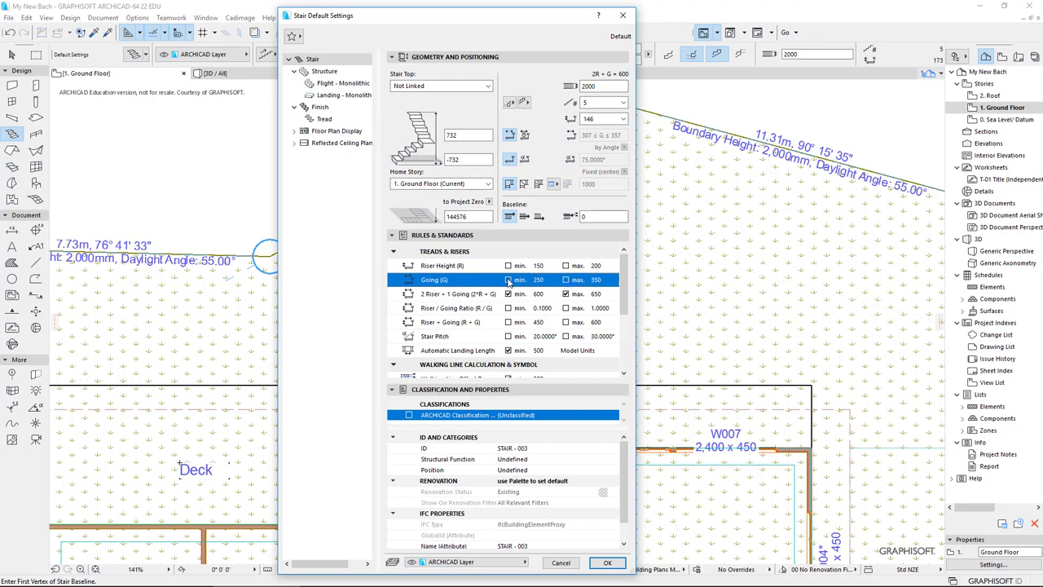
{"action": "left_click", "coordinate": [524, 135]}
{"action": "double_click", "coordinate": [586, 135]}
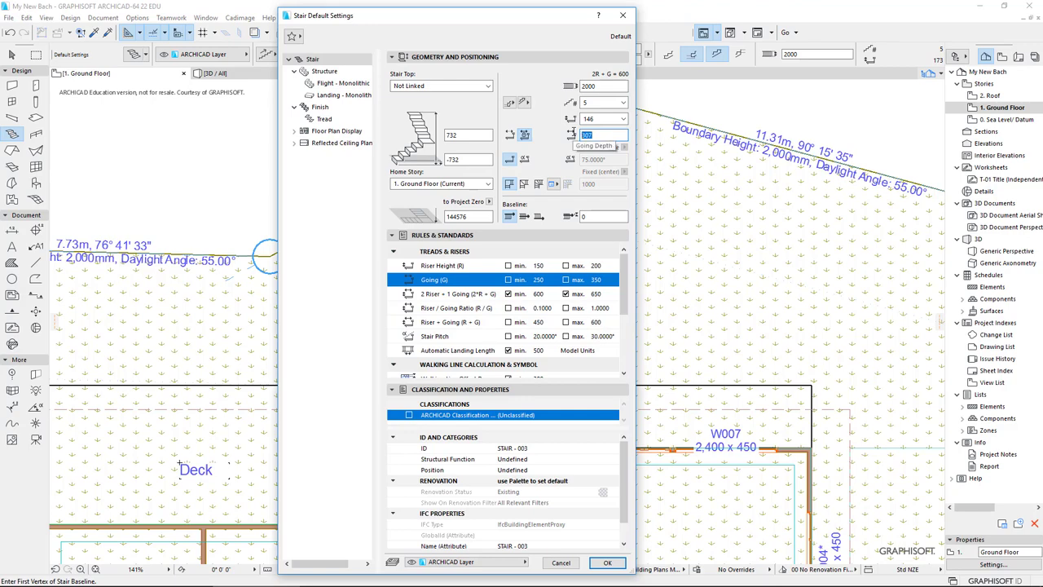
{"action": "type", "text": "320"}
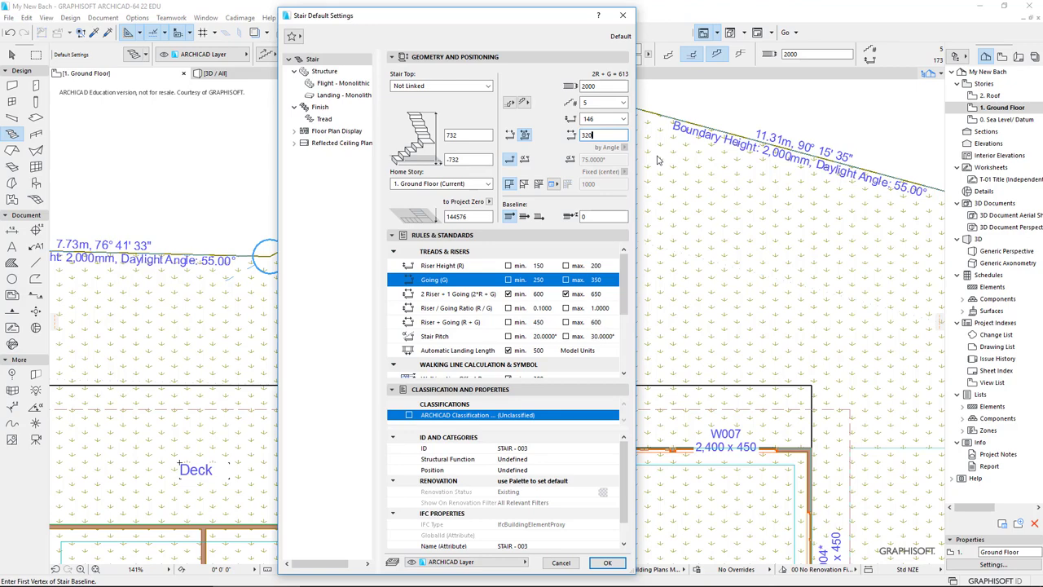
Review the stair width, number of risers, riser height and going depth, plus the walking line and headroom rules
{"action": "left_click", "coordinate": [621, 86]}
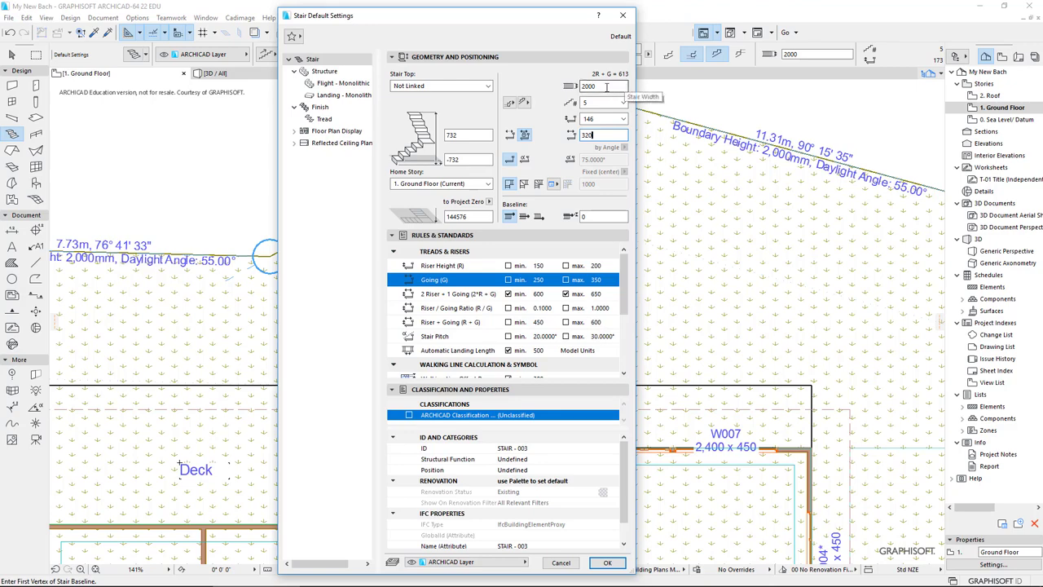
{"action": "left_click", "coordinate": [604, 103]}
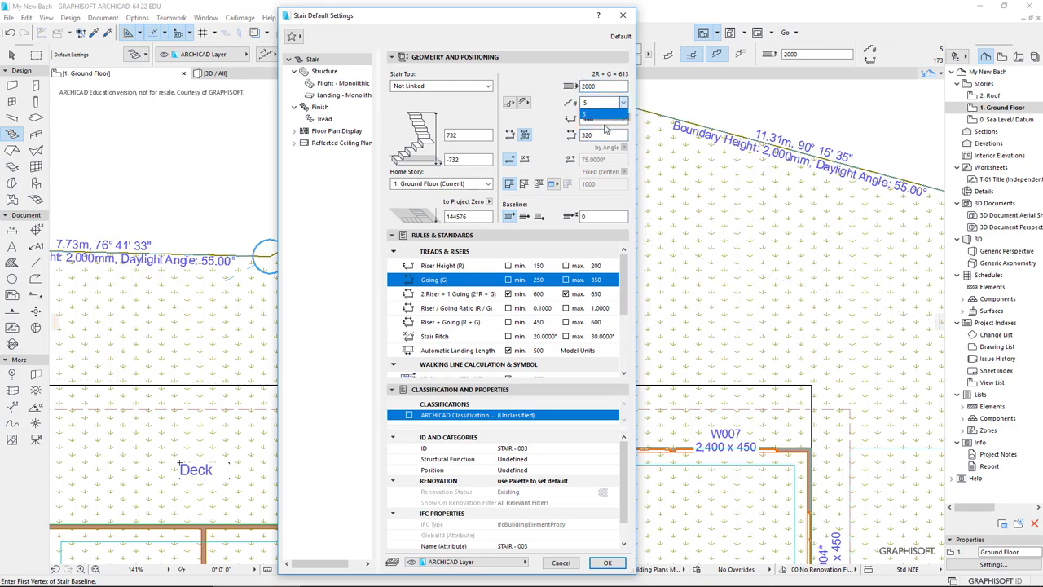
{"action": "left_click", "coordinate": [601, 113]}
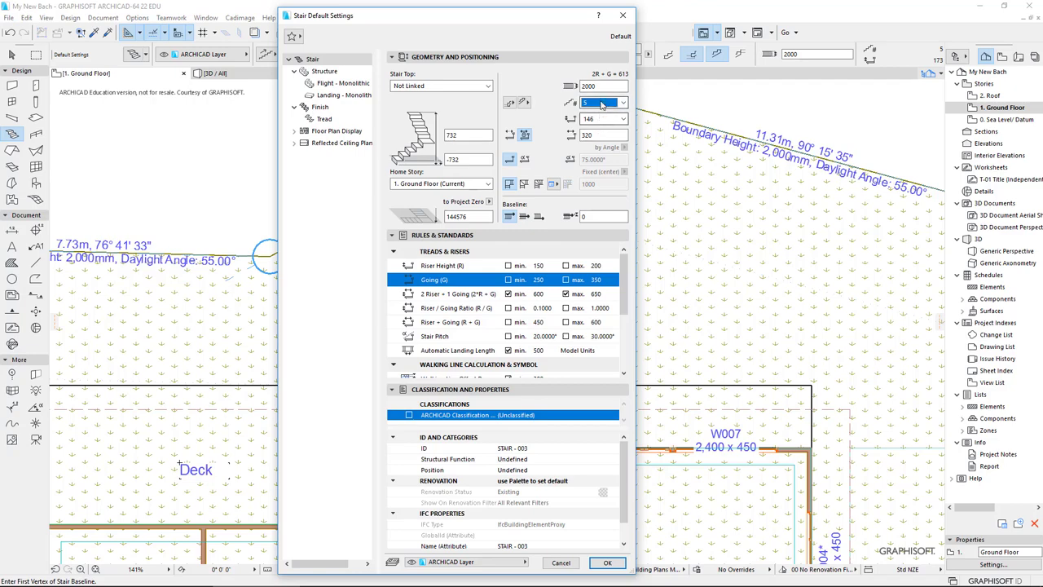
{"action": "left_click", "coordinate": [597, 119]}
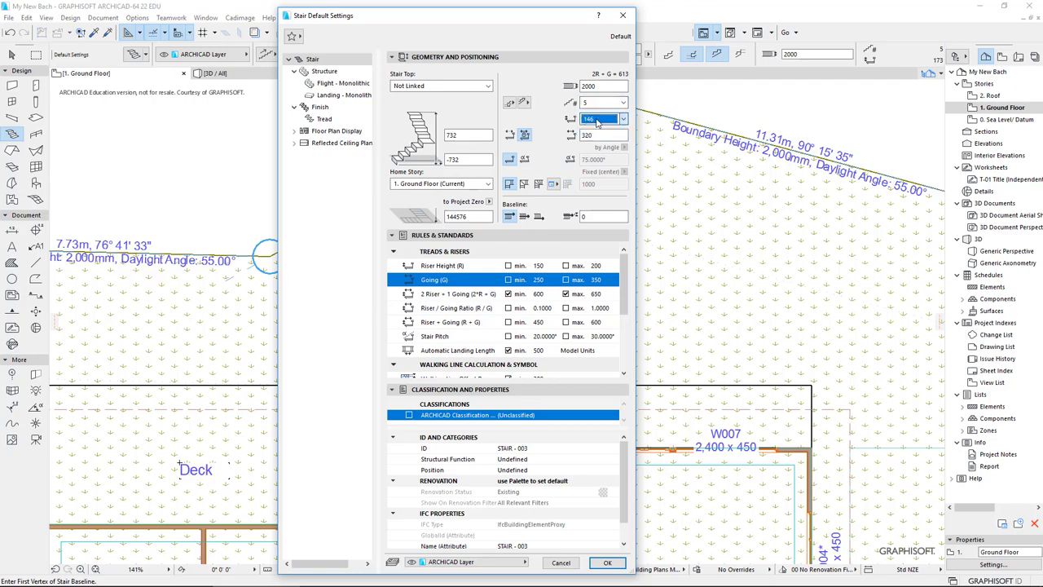
{"action": "left_click", "coordinate": [598, 137]}
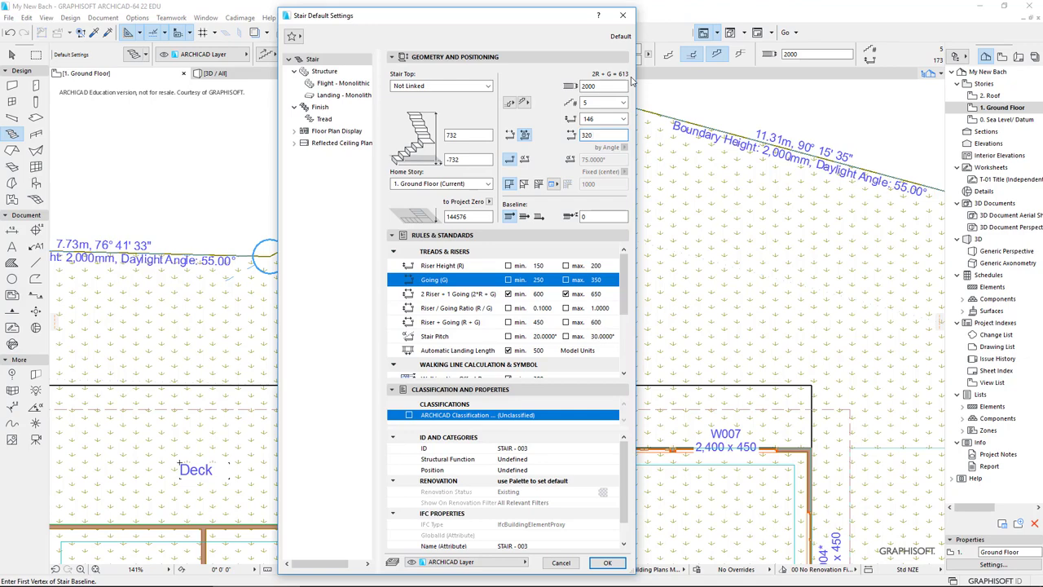
{"action": "left_click", "coordinate": [610, 119]}
{"action": "left_click", "coordinate": [609, 119]}
{"action": "scroll", "coordinate": [527, 329], "scroll_direction": "down", "scroll_amount": 5}
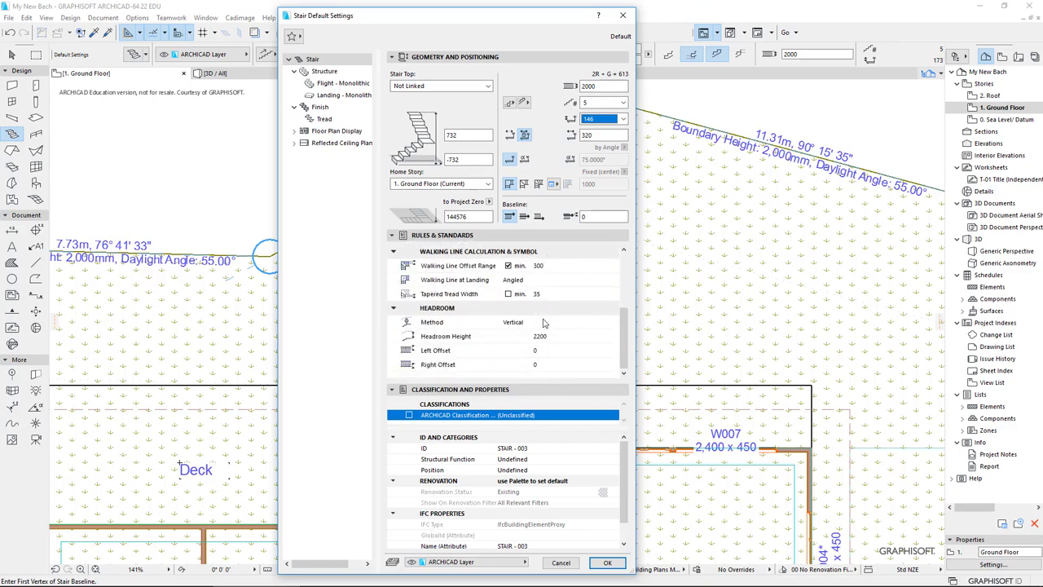
{"action": "scroll", "coordinate": [544, 323], "scroll_direction": "up", "scroll_amount": 5}
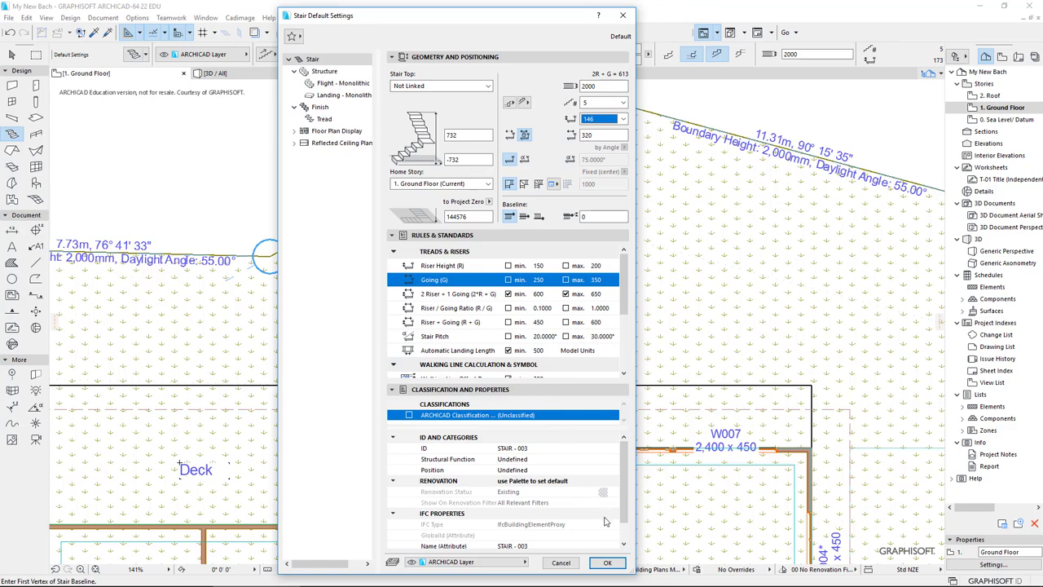
Set the uncut line pen shared by the monolithic flight and landing to pen 49, 0.35 mm, and check it in both structures
{"action": "left_click", "coordinate": [326, 71]}
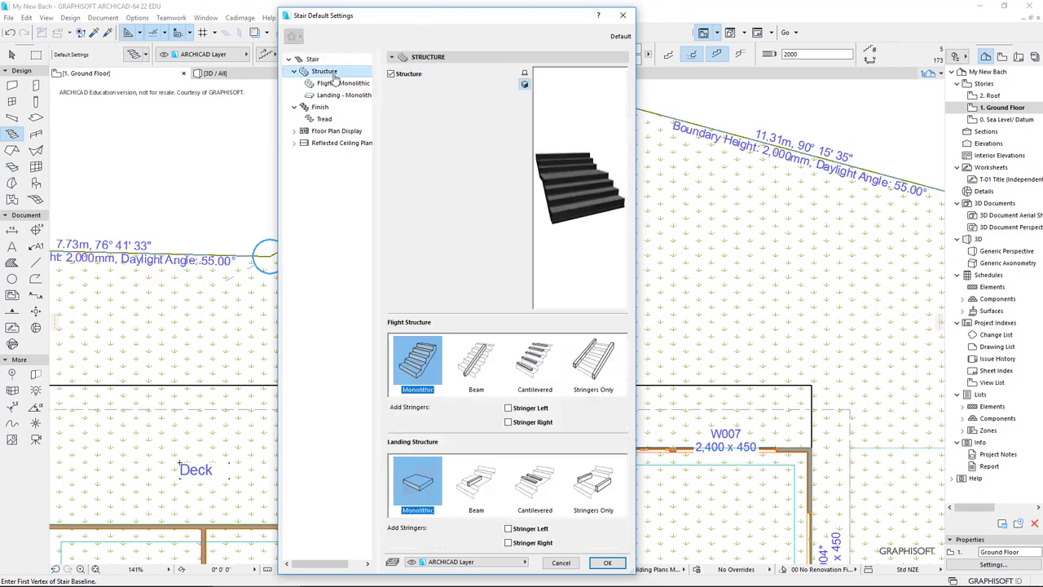
{"action": "left_click", "coordinate": [332, 84]}
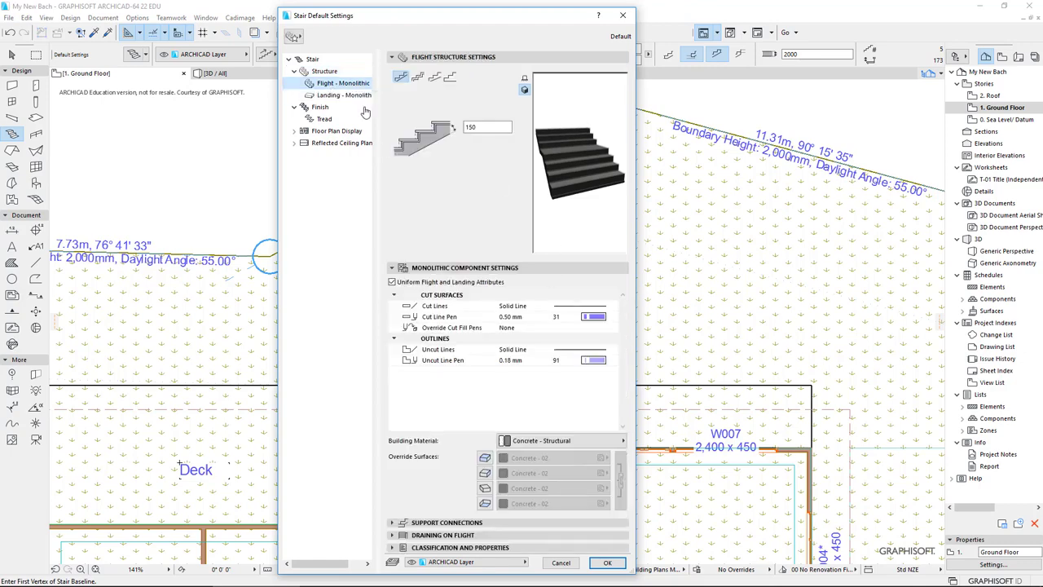
{"action": "left_click", "coordinate": [337, 96]}
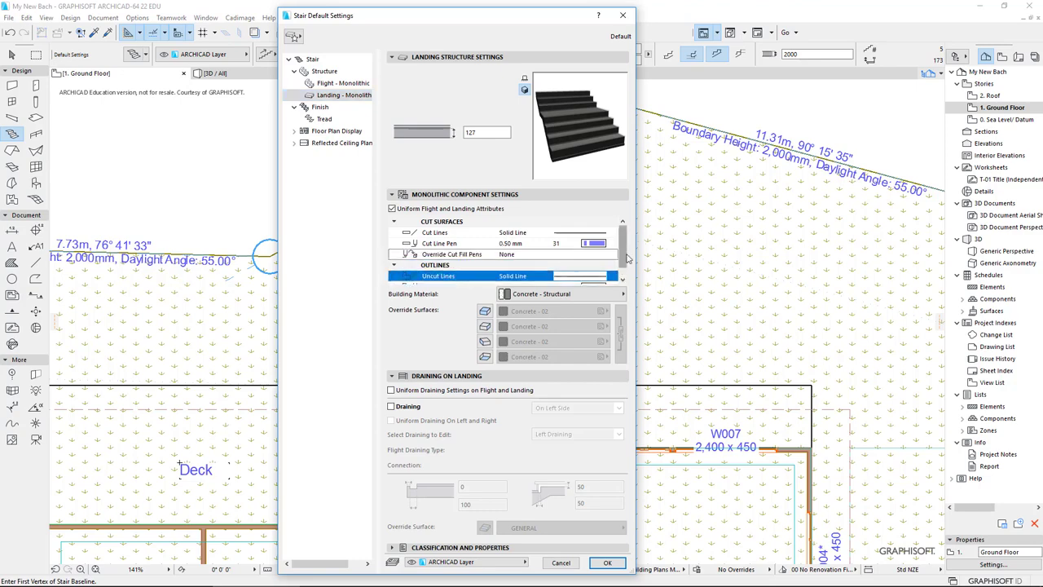
{"action": "left_click", "coordinate": [620, 281]}
{"action": "left_click", "coordinate": [620, 281]}
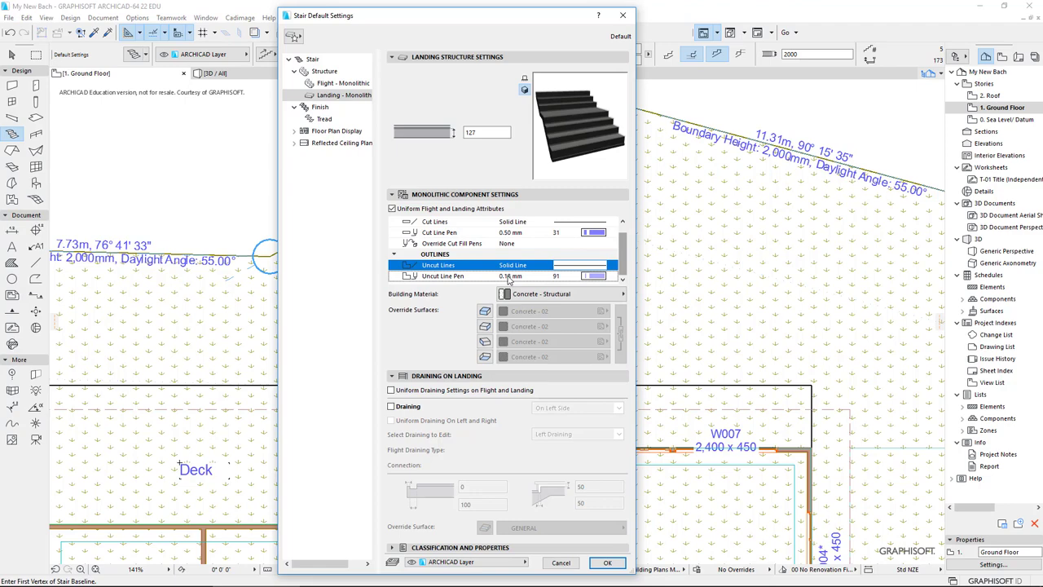
{"action": "left_click", "coordinate": [508, 277]}
{"action": "left_click", "coordinate": [593, 277]}
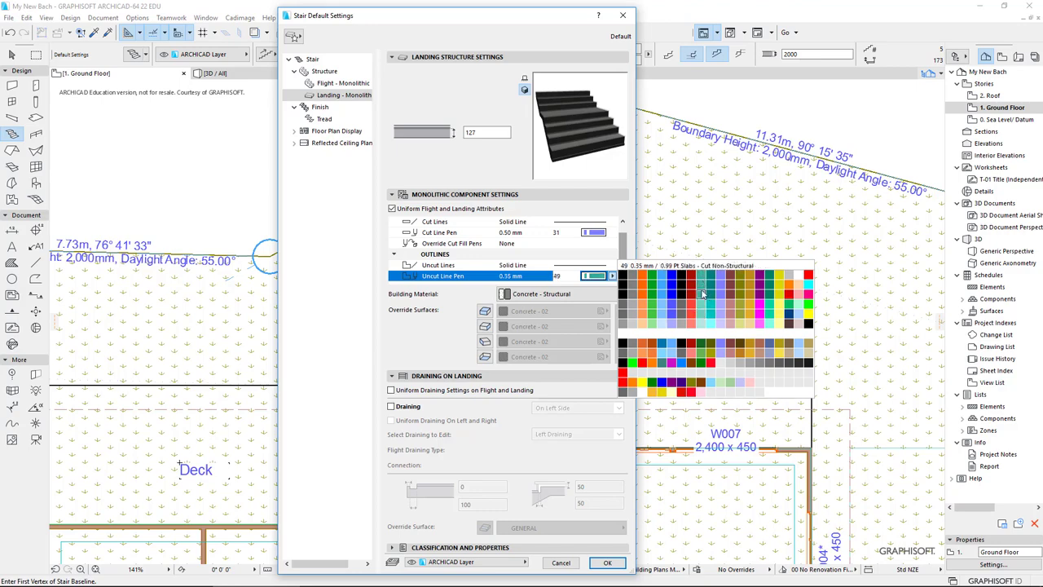
{"action": "left_click", "coordinate": [703, 293]}
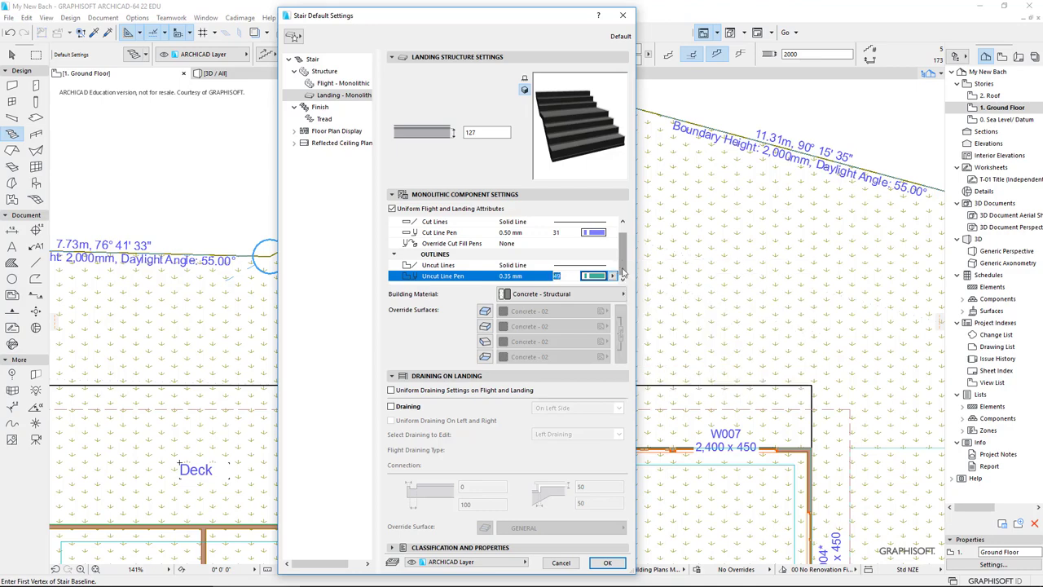
{"action": "scroll", "coordinate": [625, 252], "scroll_direction": "up", "scroll_amount": 1}
{"action": "left_click", "coordinate": [330, 85]}
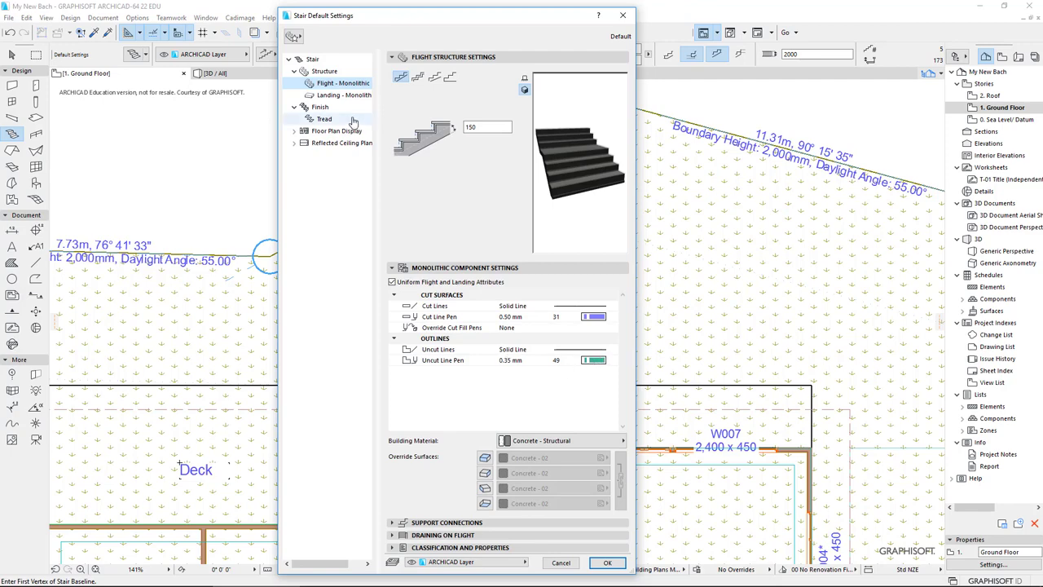
{"action": "left_click", "coordinate": [334, 96]}
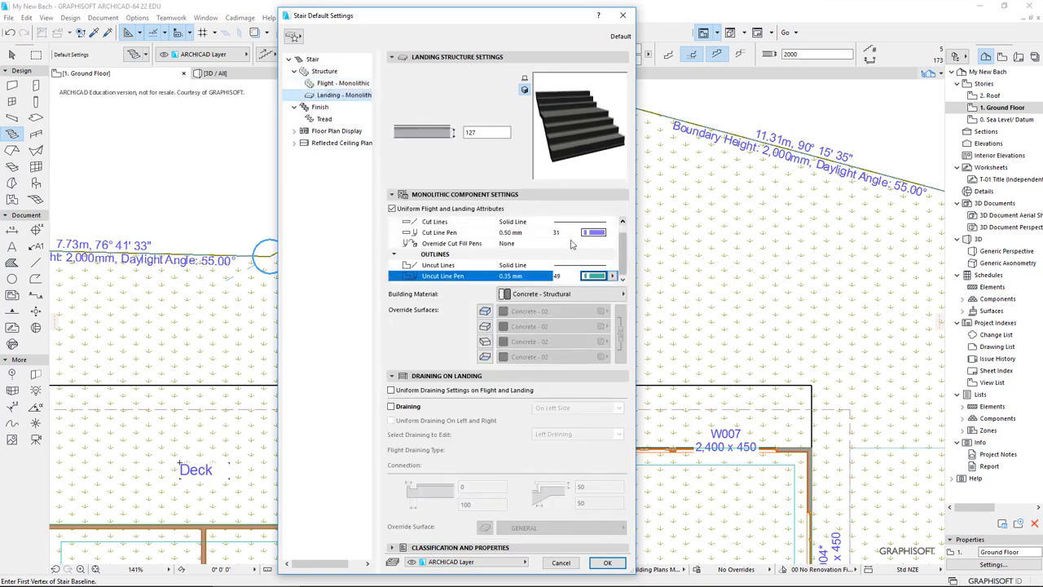
In the floor plan grid and structure settings, set the visible part's contour line and going line pens to 49, 0.35 mm
{"action": "left_click", "coordinate": [321, 108]}
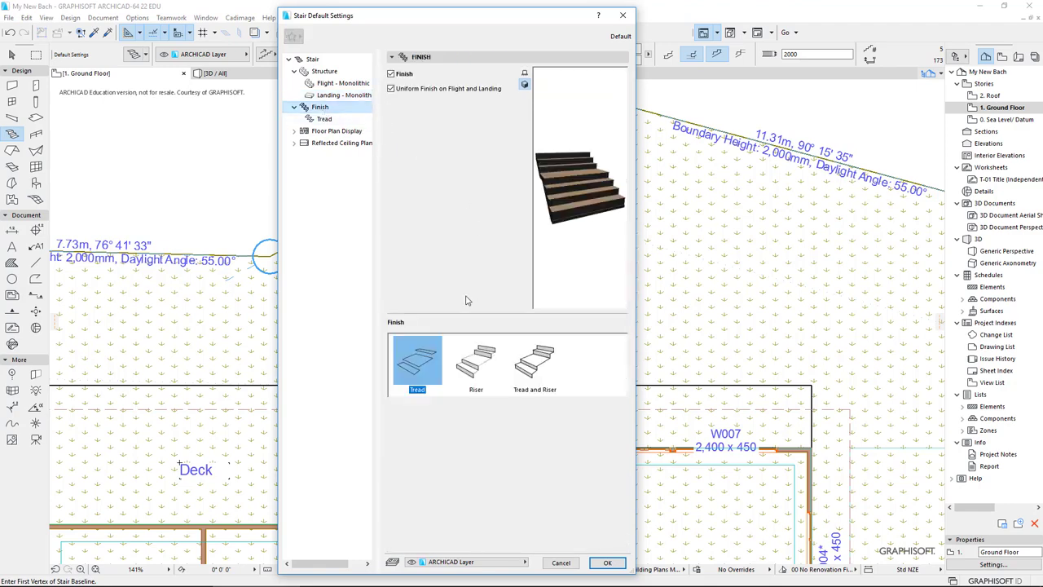
{"action": "left_click", "coordinate": [334, 131]}
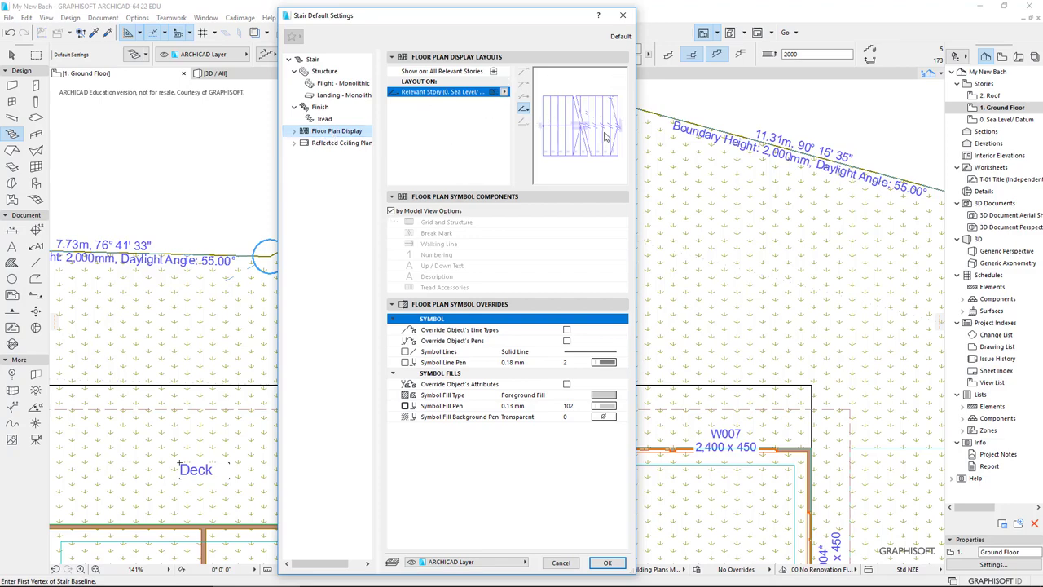
{"action": "left_click", "coordinate": [294, 132]}
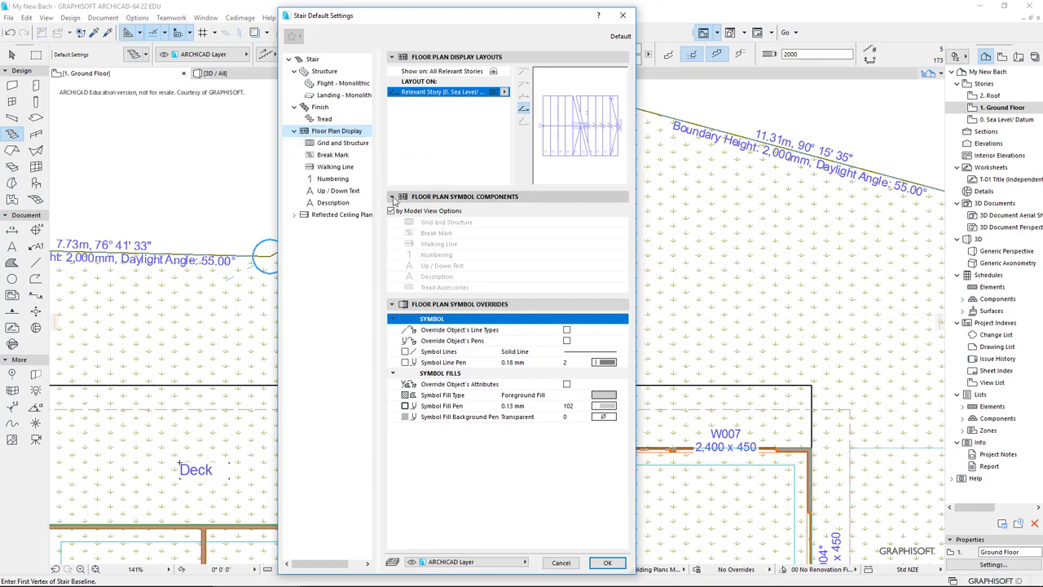
{"action": "left_click", "coordinate": [339, 143]}
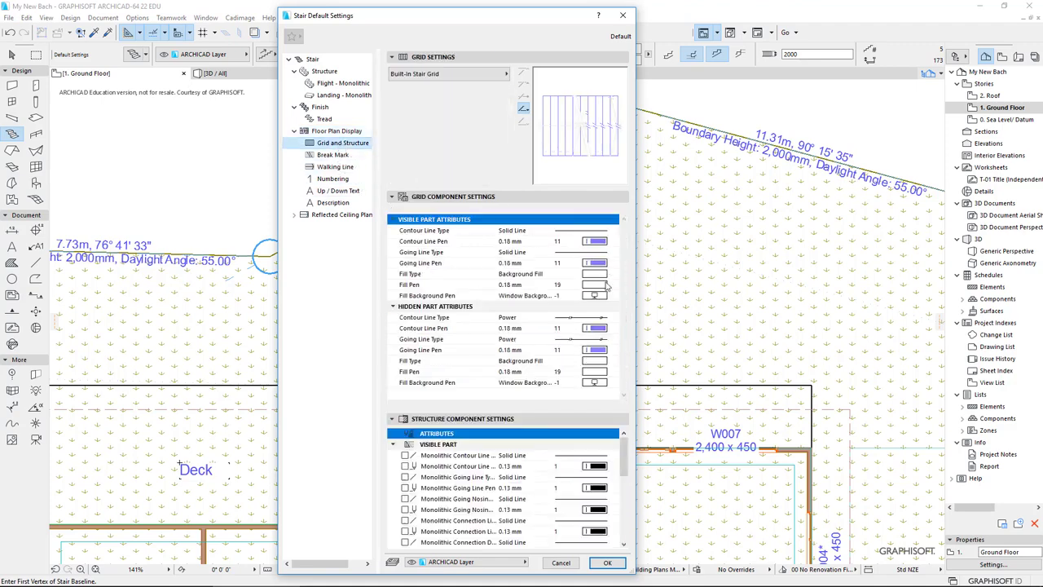
{"action": "left_click", "coordinate": [592, 243]}
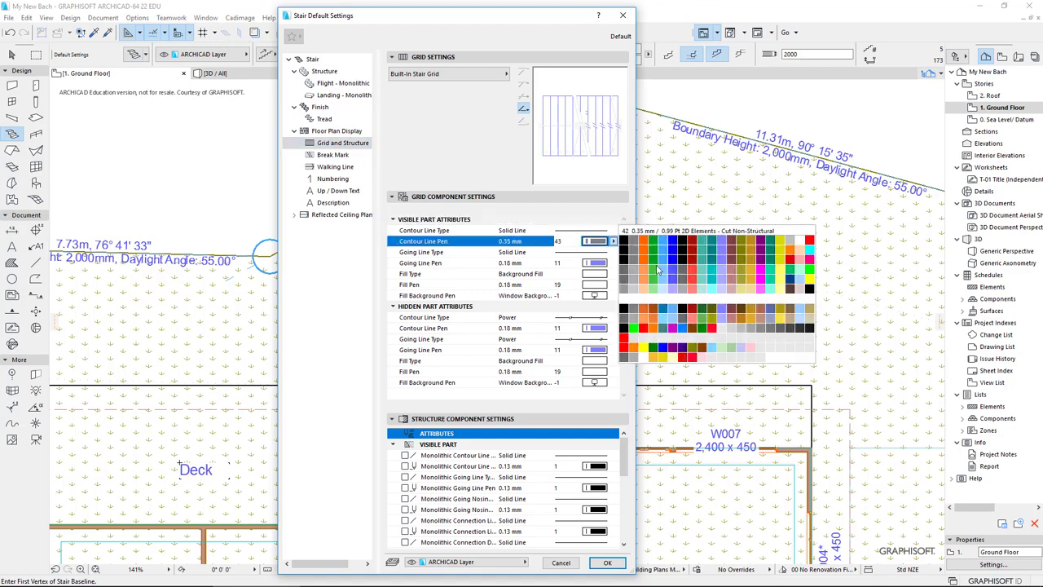
{"action": "left_click", "coordinate": [704, 261]}
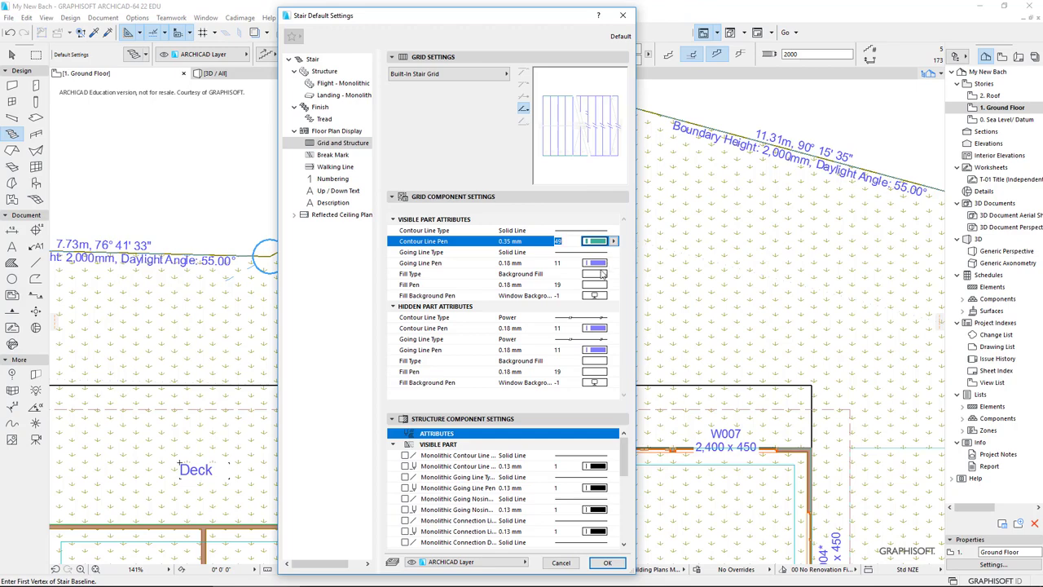
{"action": "left_click", "coordinate": [603, 268]}
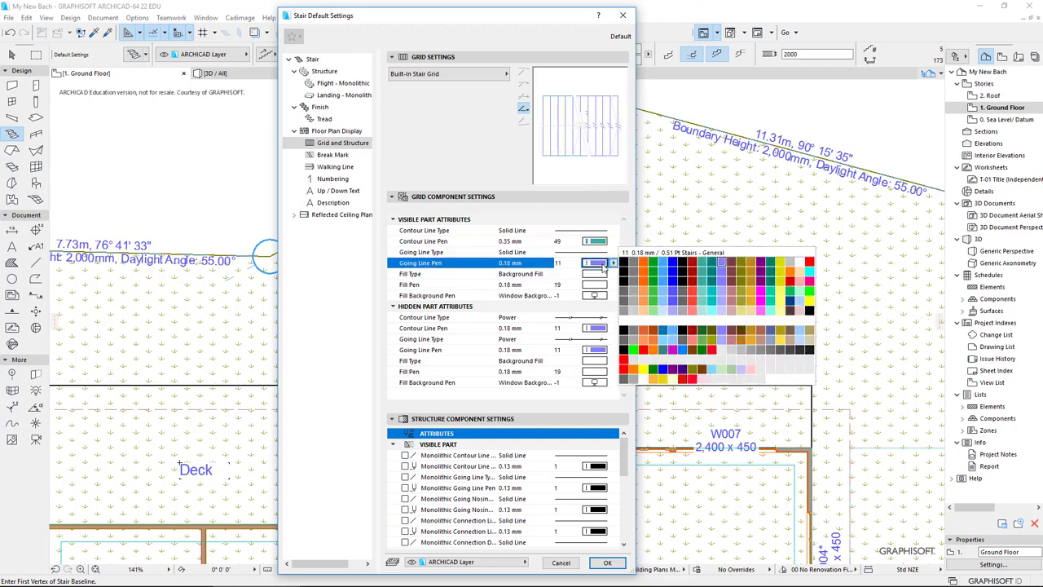
{"action": "left_click", "coordinate": [705, 282]}
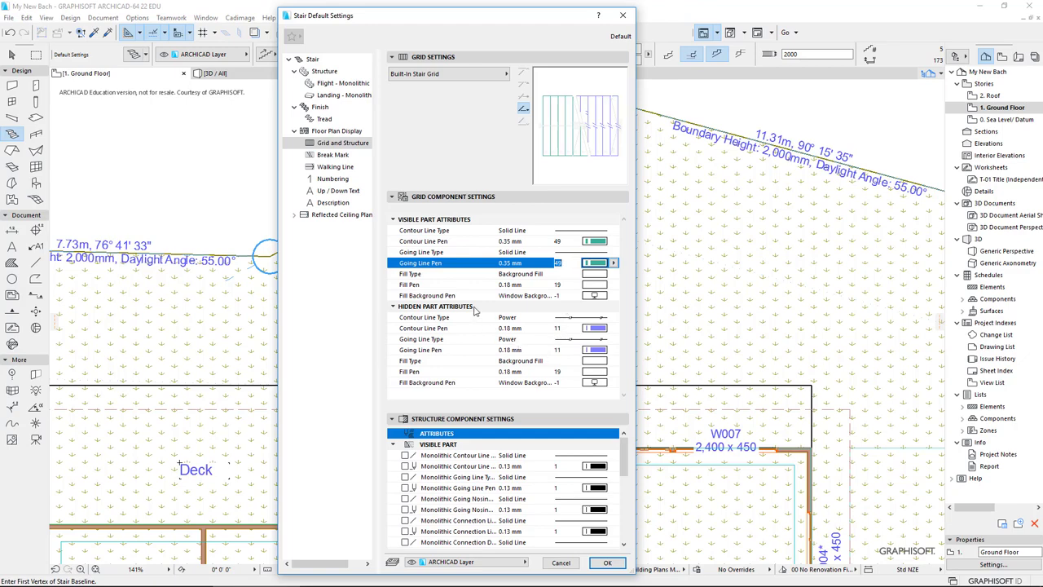
Change the stair's floor plan break mark to Curved Zigzag Break Mark 22
{"action": "left_click", "coordinate": [335, 155]}
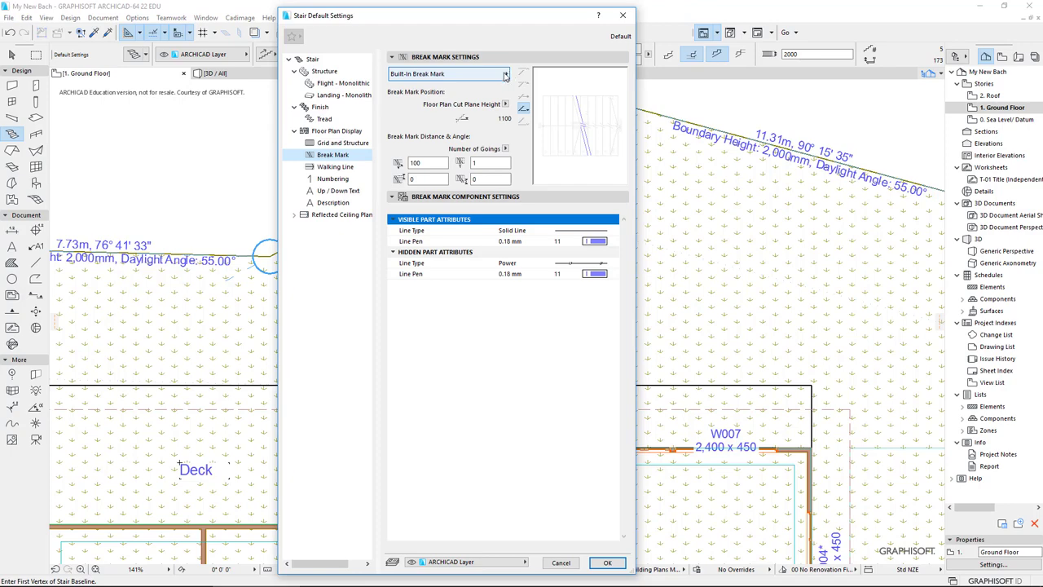
{"action": "left_click", "coordinate": [505, 75]}
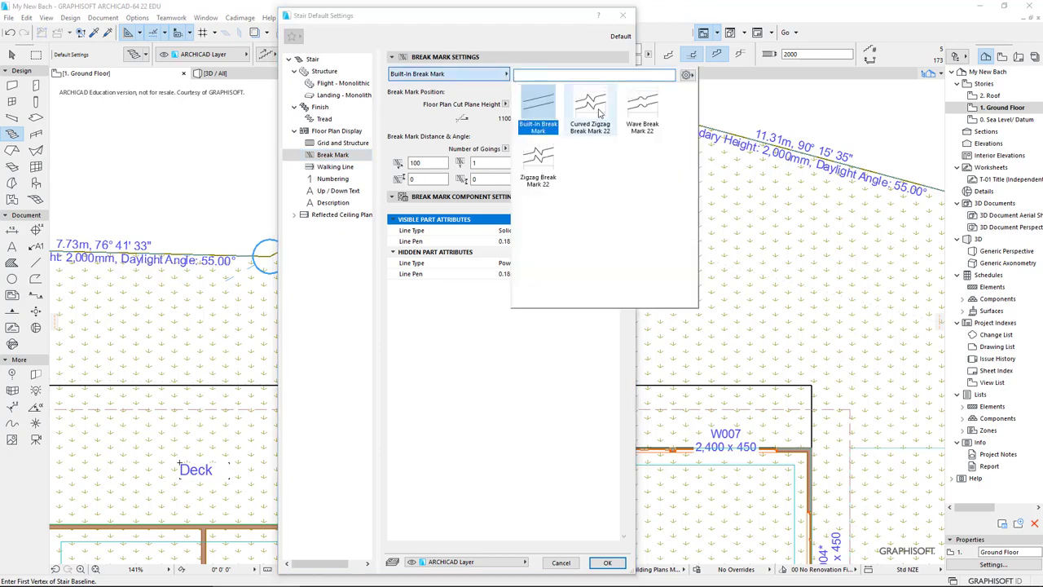
{"action": "left_click", "coordinate": [598, 110]}
{"action": "left_click", "coordinate": [466, 77]}
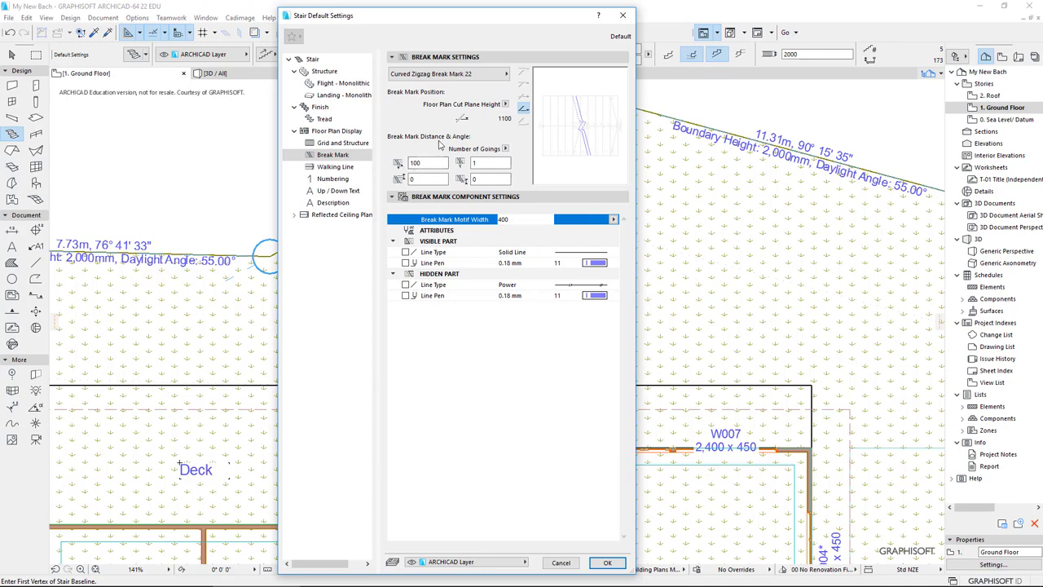
Compare the available walking line symbols and use the Built-In Walking Line for the stair's floor plan display
{"action": "left_click", "coordinate": [335, 167]}
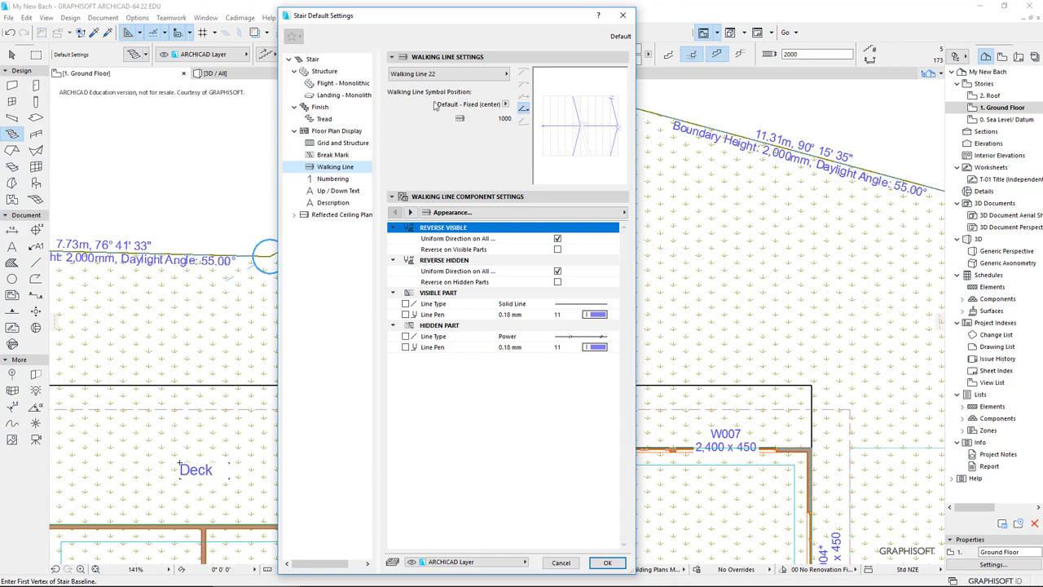
{"action": "left_click", "coordinate": [506, 74]}
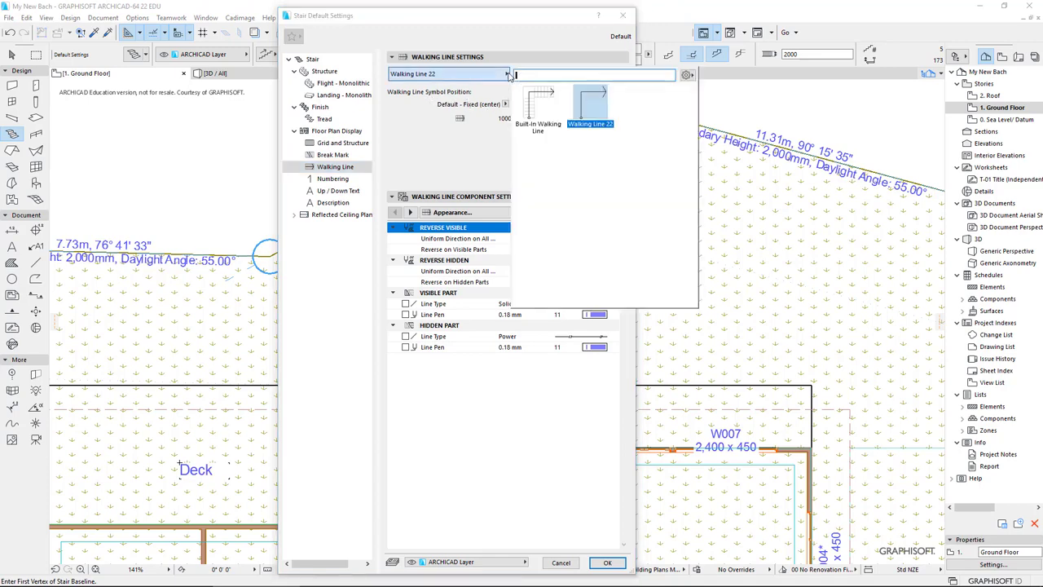
{"action": "left_click", "coordinate": [537, 111]}
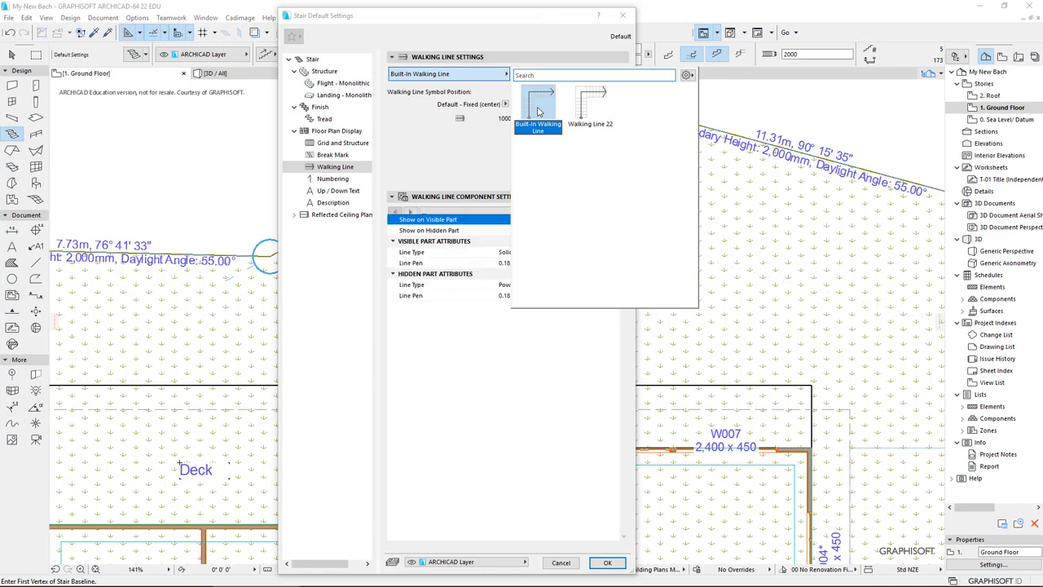
{"action": "left_click", "coordinate": [581, 112]}
{"action": "left_click", "coordinate": [543, 110]}
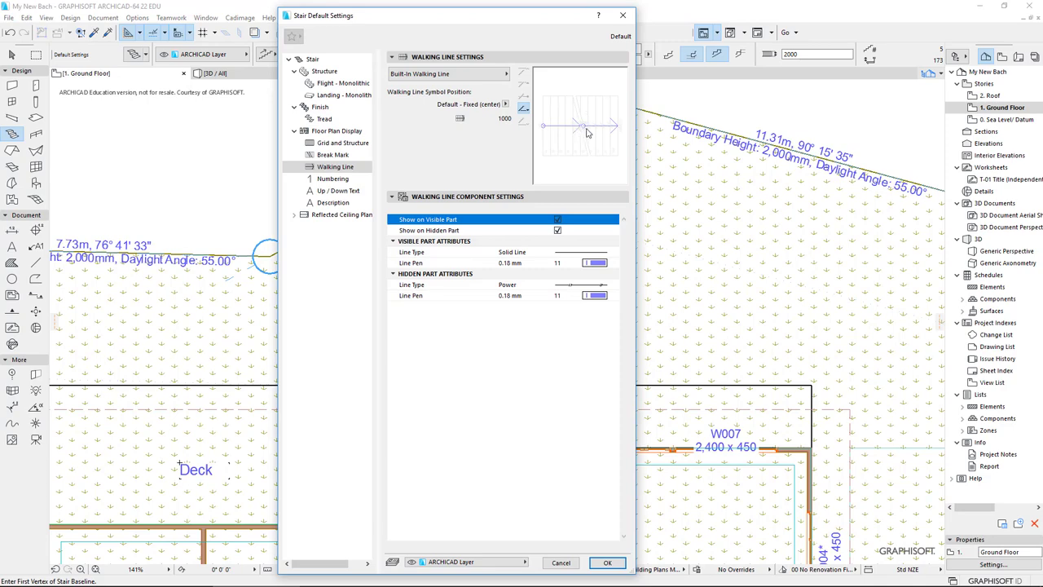
Review the stair's numbering settings and available styles, keeping Numbering 22
{"action": "left_click", "coordinate": [322, 179]}
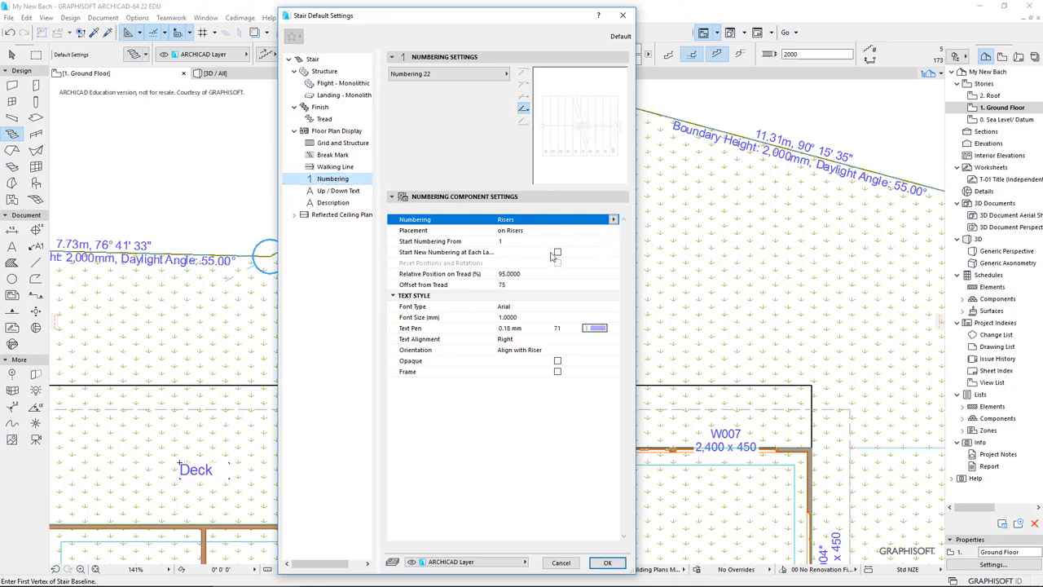
{"action": "left_click", "coordinate": [489, 75]}
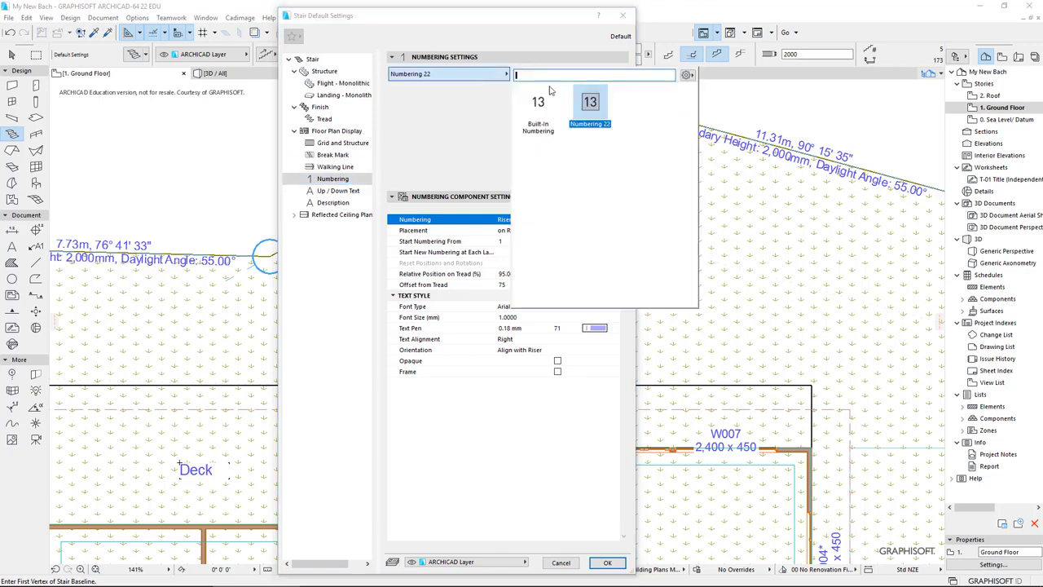
{"action": "left_click", "coordinate": [589, 106]}
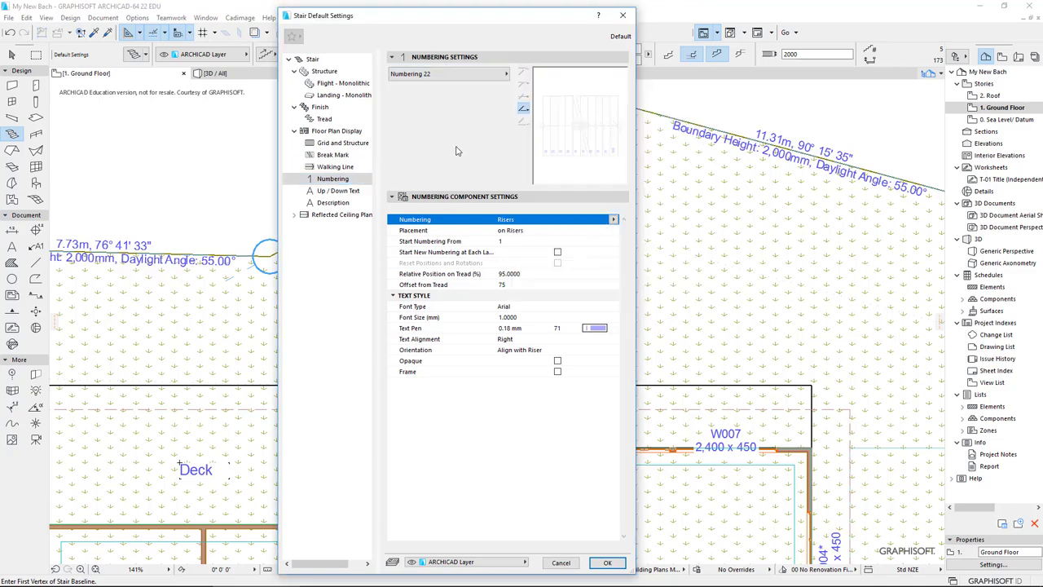
Turn off the up/down text on relevant stories, check the stair description settings, and accept the stair defaults
{"action": "left_click", "coordinate": [345, 192]}
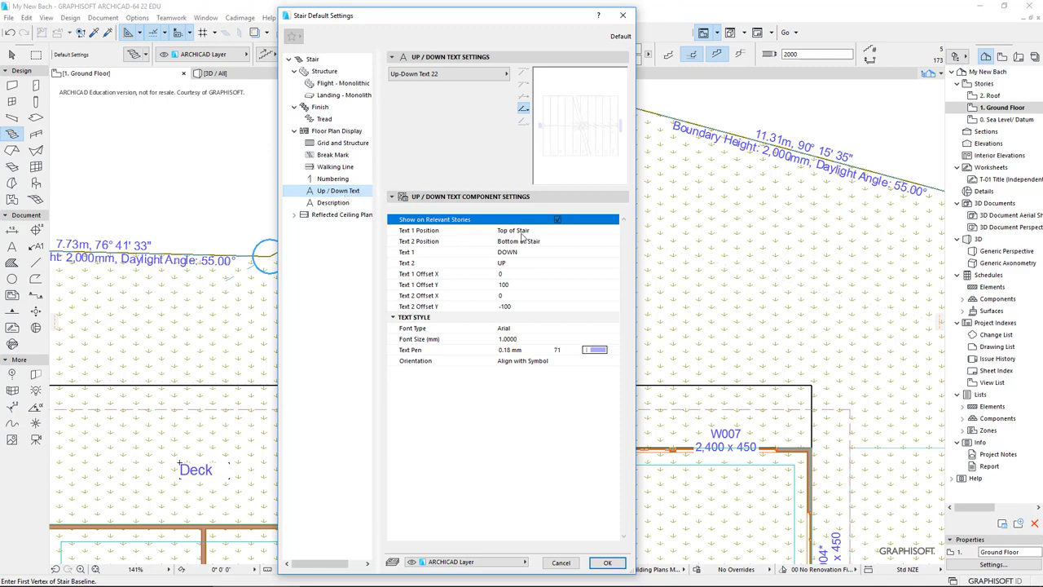
{"action": "left_click", "coordinate": [558, 220]}
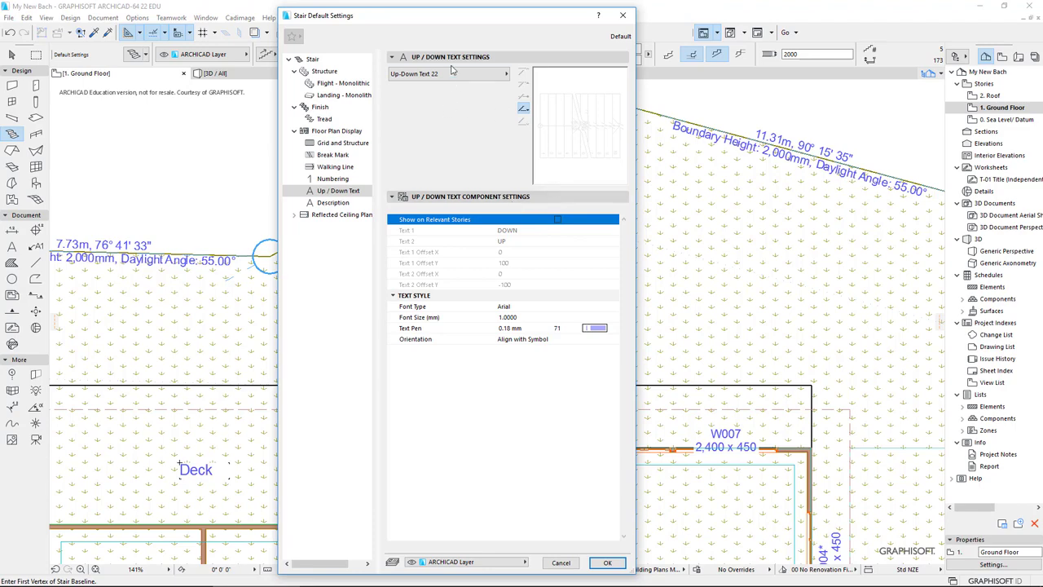
{"action": "left_click", "coordinate": [331, 203]}
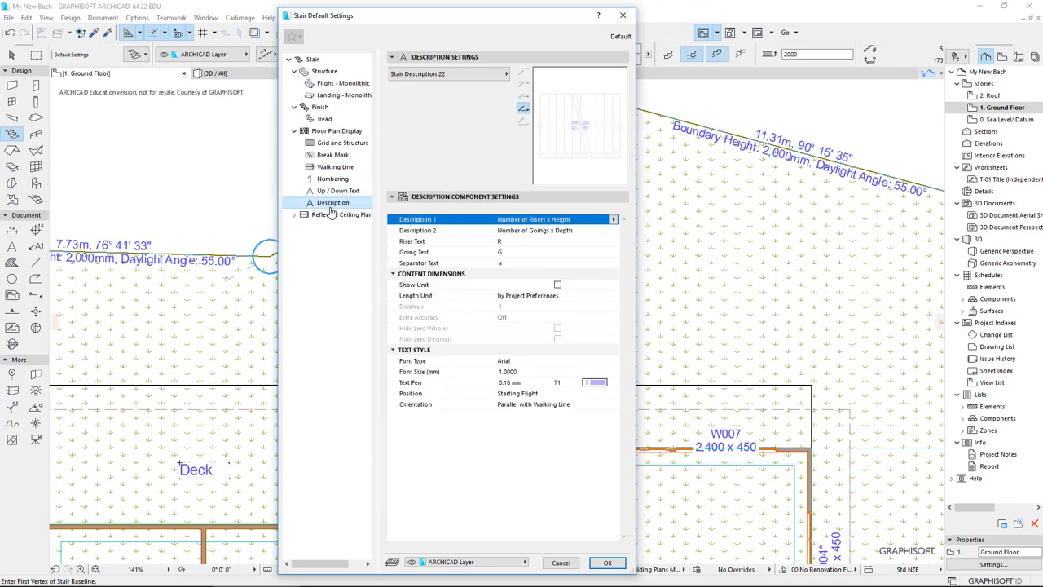
{"action": "left_click", "coordinate": [608, 563]}
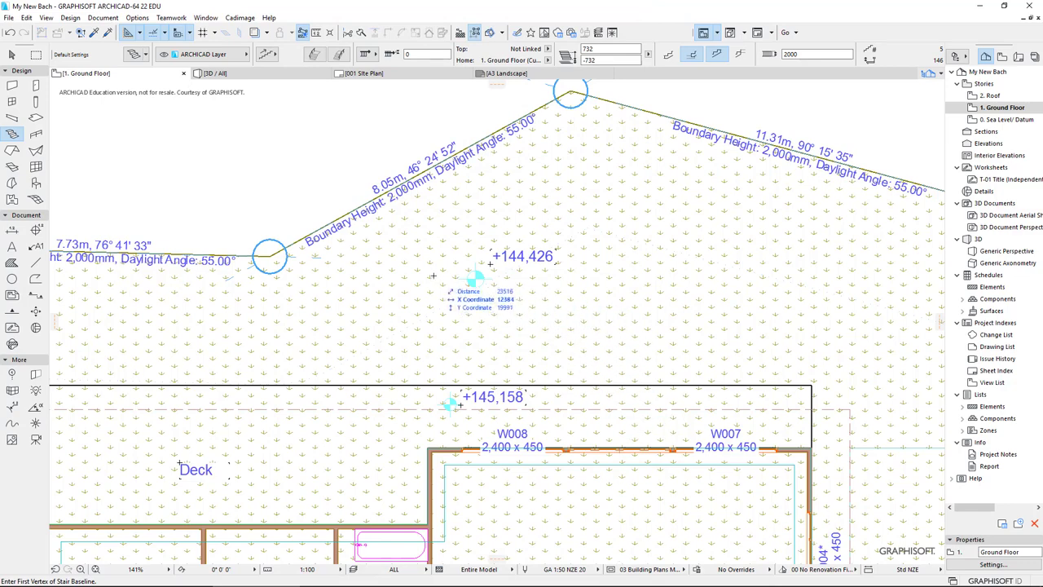
Draw a straight stair about 1600 mm long on the grass beyond the deck, running towards the deck edge
{"action": "left_click", "coordinate": [433, 276]}
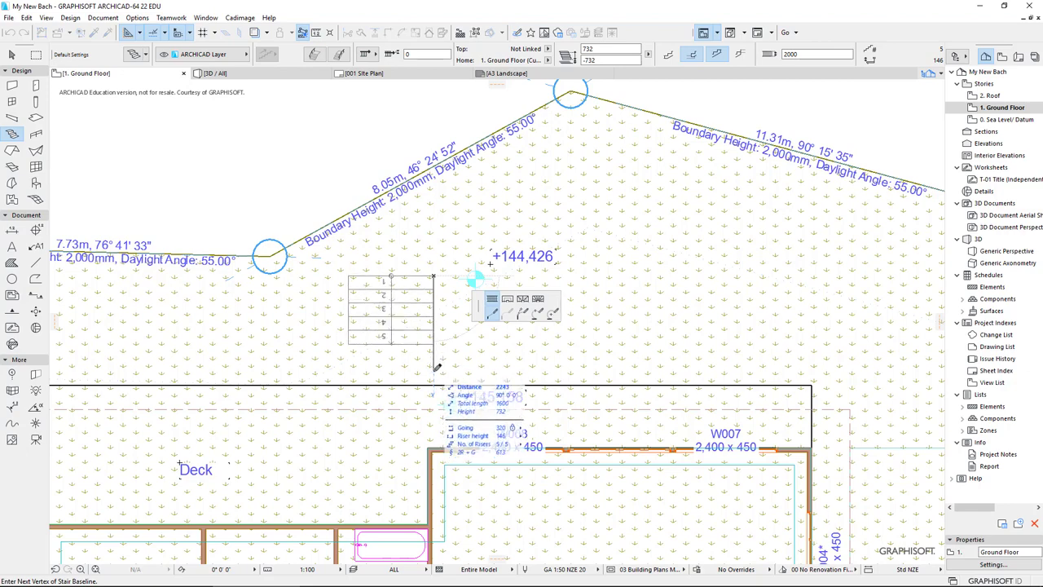
{"action": "double_click", "coordinate": [437, 366]}
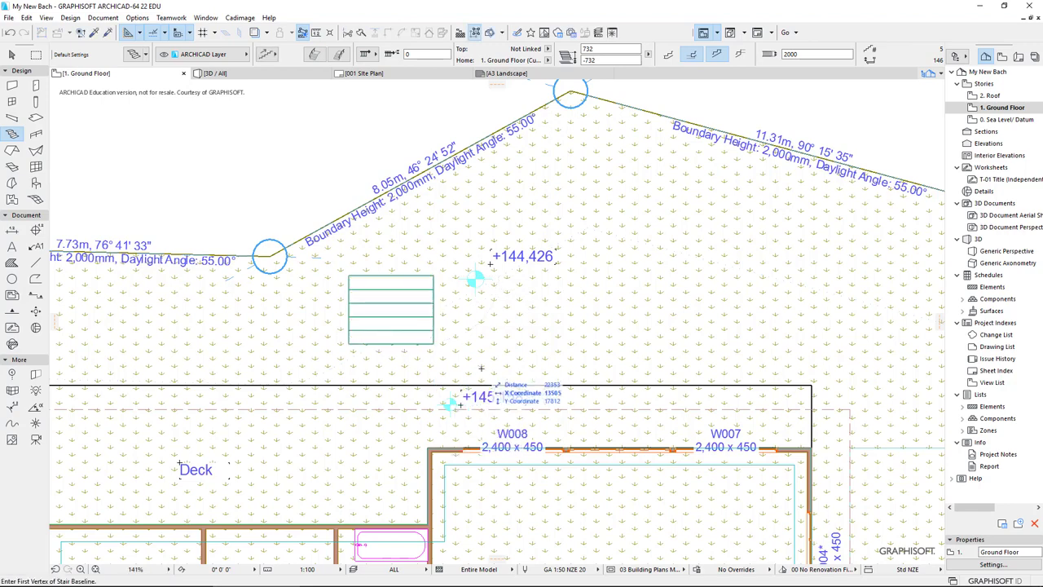
{"action": "left_click", "coordinate": [11, 55]}
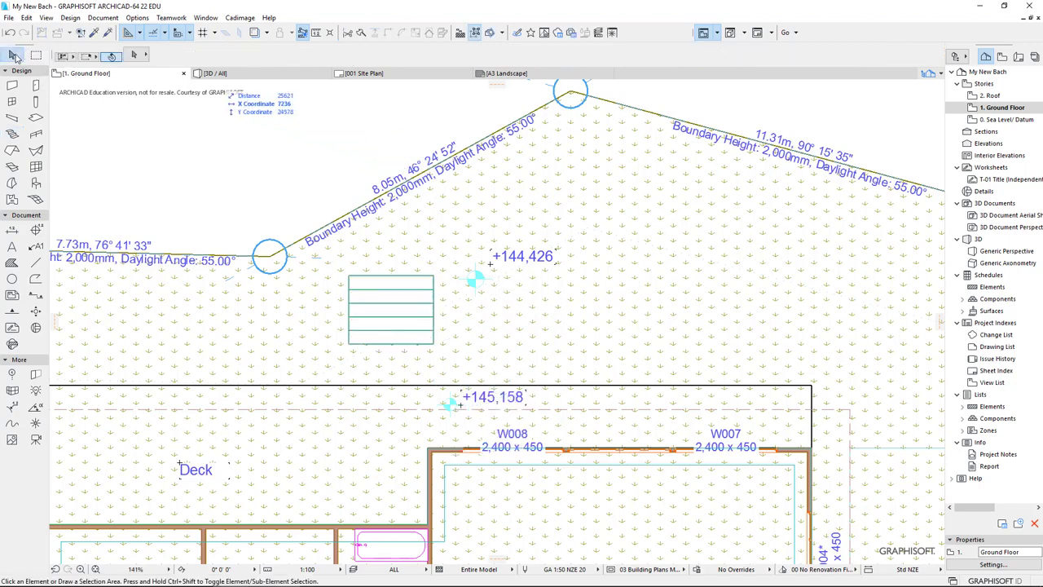
Move the stair by the midpoint of its deck-side edge so that this edge sits on the deck's outer edge
{"action": "left_click", "coordinate": [407, 336]}
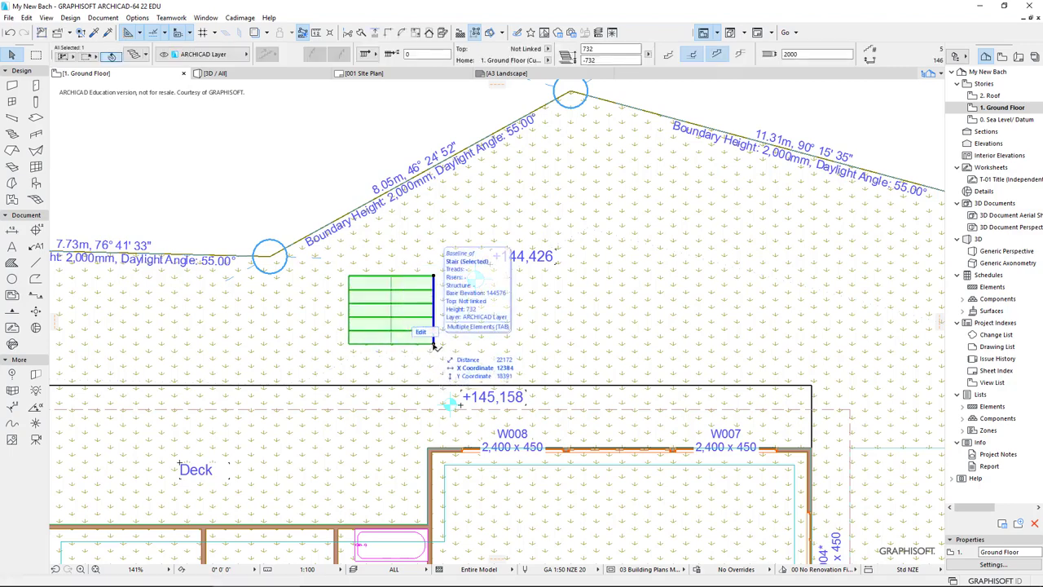
{"action": "key", "text": "ctrl+d"}
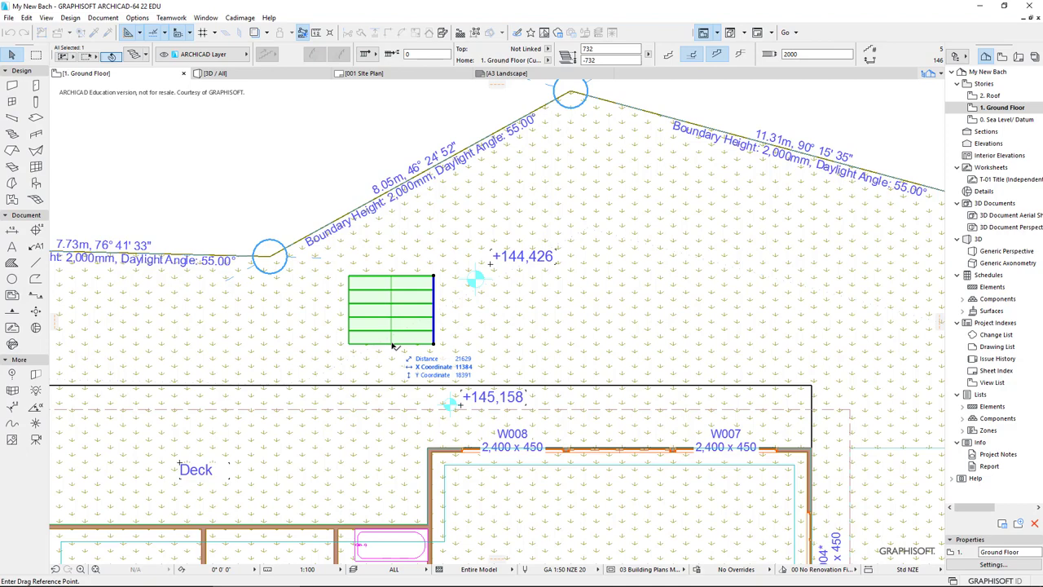
{"action": "left_click", "coordinate": [392, 346]}
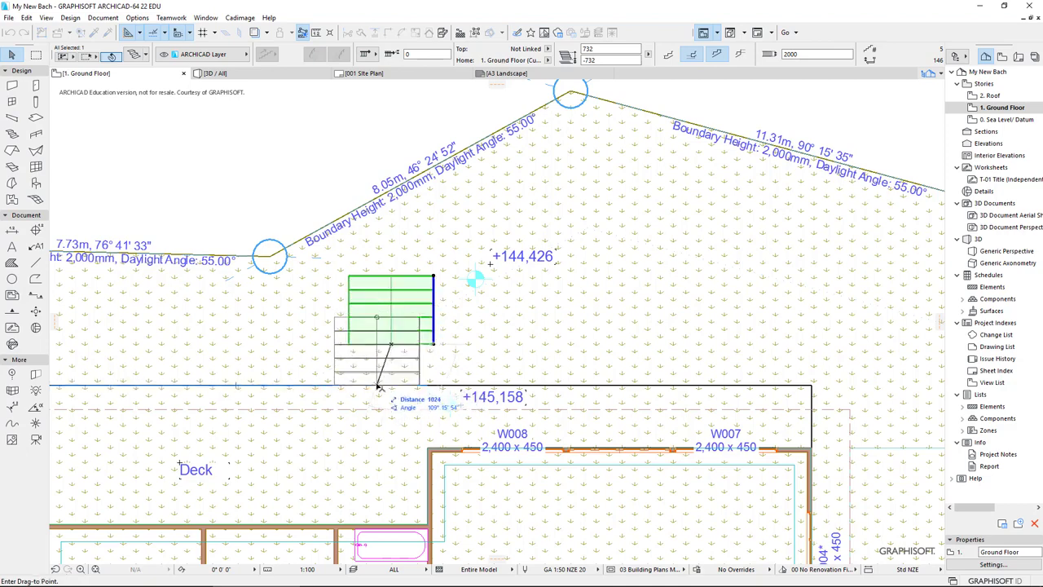
{"action": "left_click", "coordinate": [317, 387]}
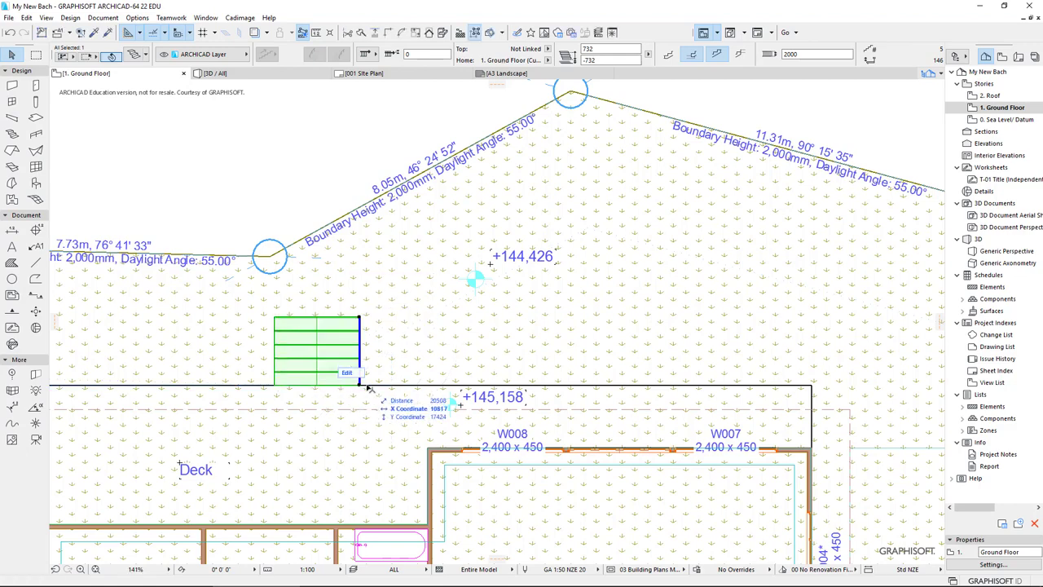
Move the stair along the deck edge until its baseline corner aligns with the house wall corner near window W008
{"action": "key", "text": "ctrl+d"}
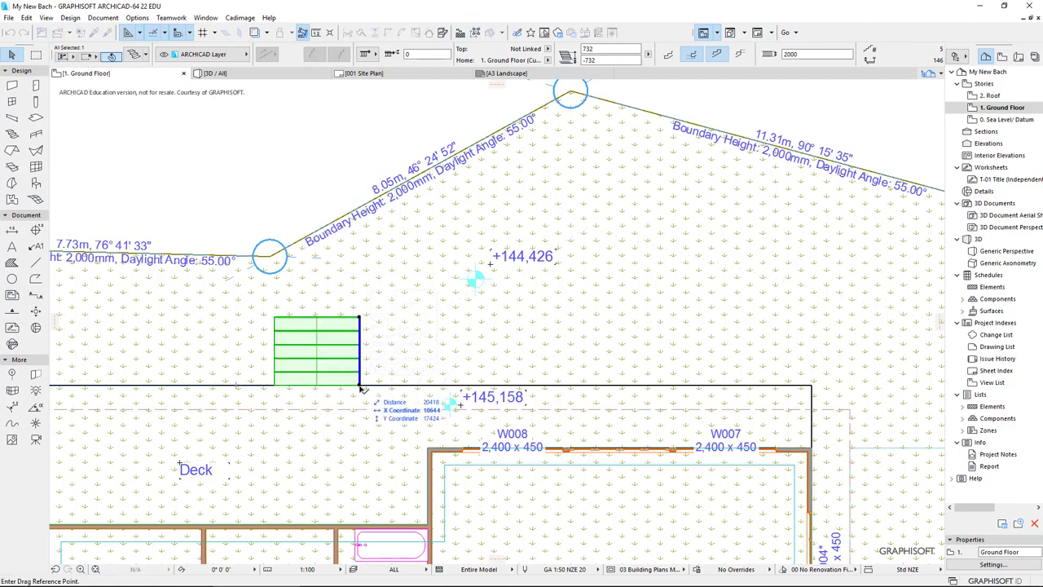
{"action": "left_click", "coordinate": [360, 383]}
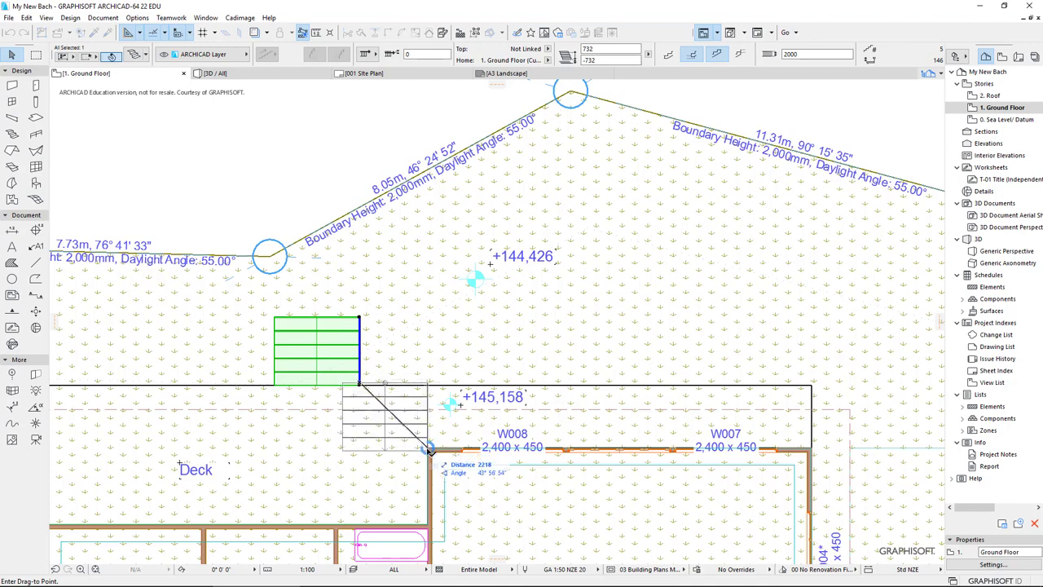
{"action": "left_click", "coordinate": [430, 382]}
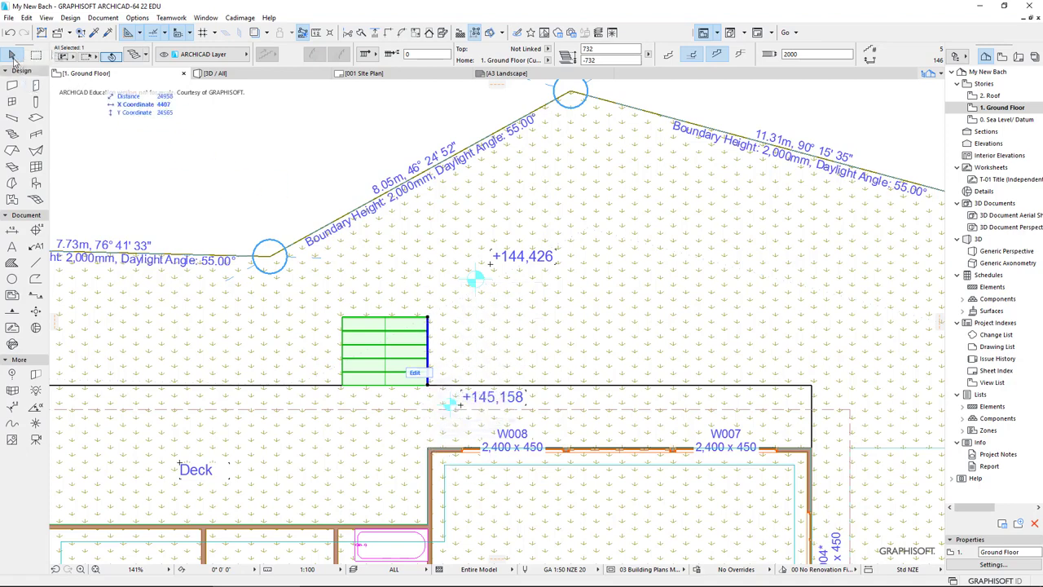
{"action": "left_click", "coordinate": [252, 157]}
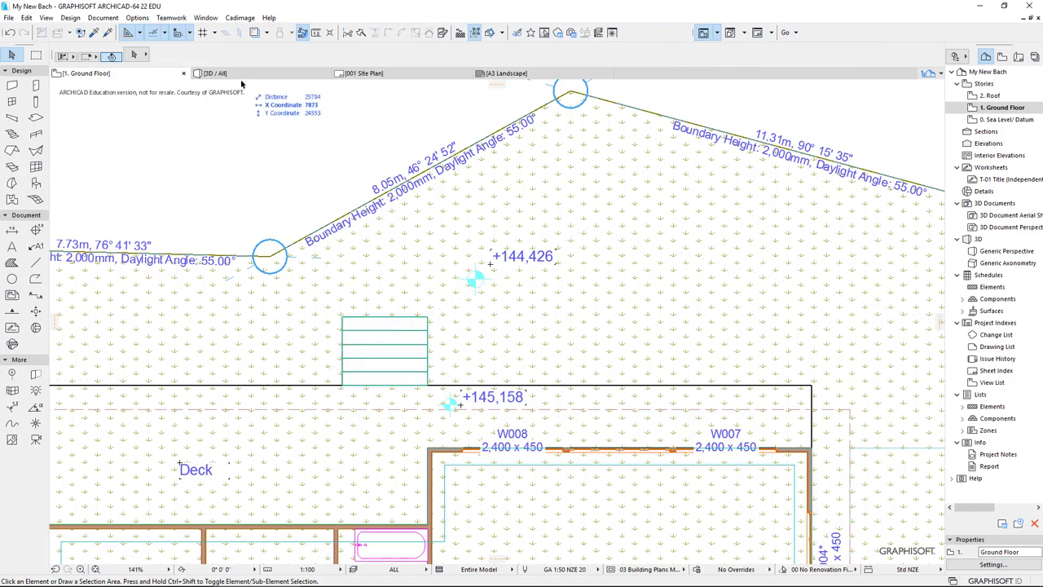
Review the placed stair's geometry and positioning settings, including height, base offset, number of risers and going depth
{"action": "left_click", "coordinate": [353, 352]}
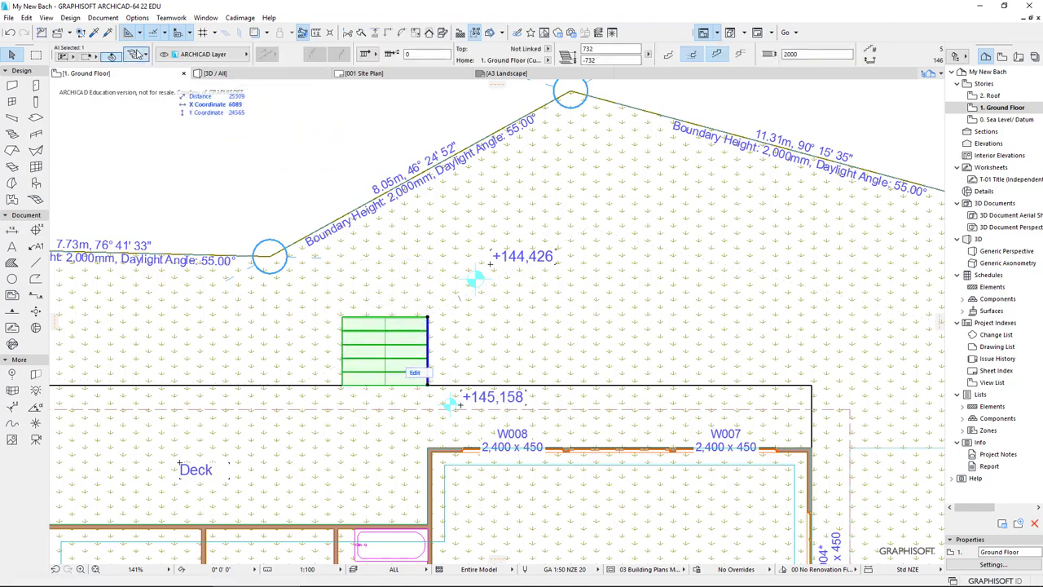
{"action": "left_click", "coordinate": [135, 55]}
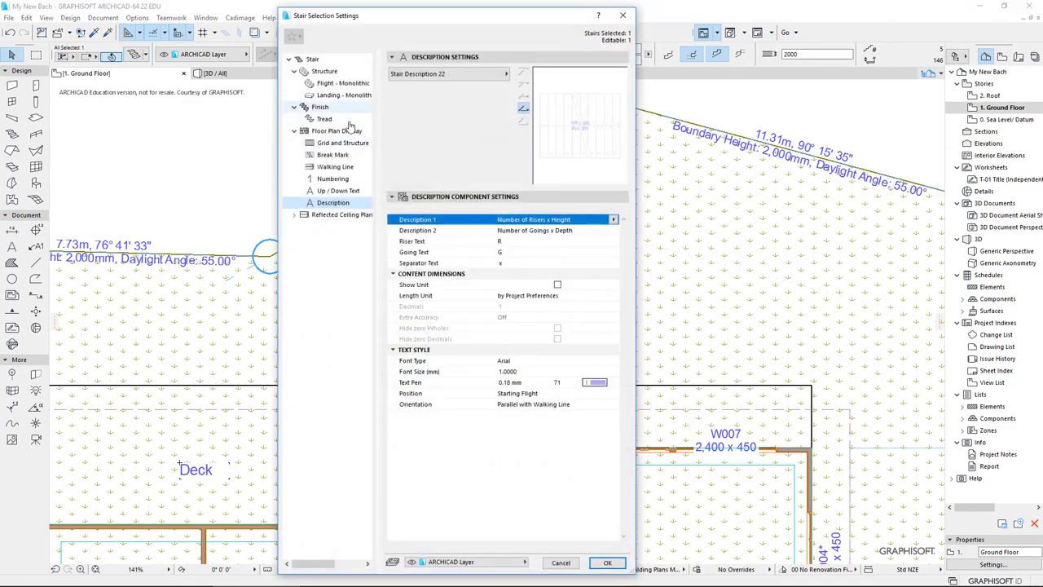
{"action": "left_click", "coordinate": [312, 60]}
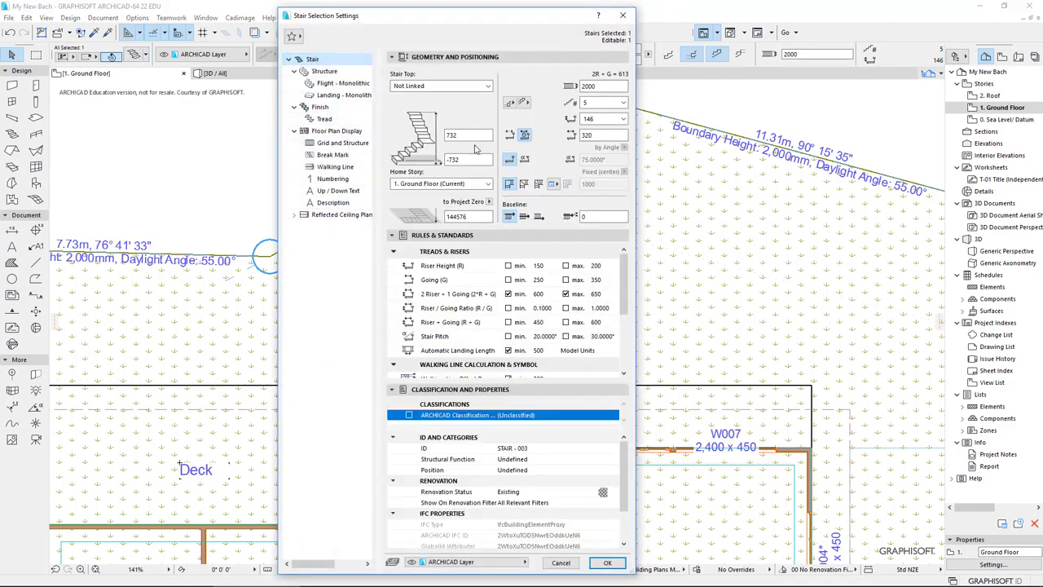
{"action": "left_click", "coordinate": [605, 562]}
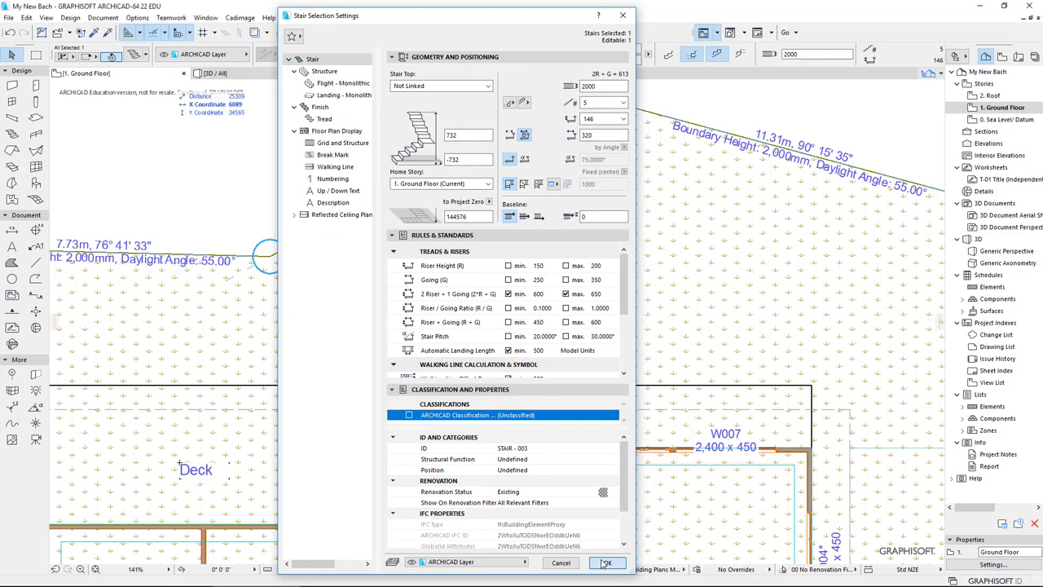
Assign the placed stair to the Des: Floors layer and deselect it
{"action": "left_click", "coordinate": [246, 55]}
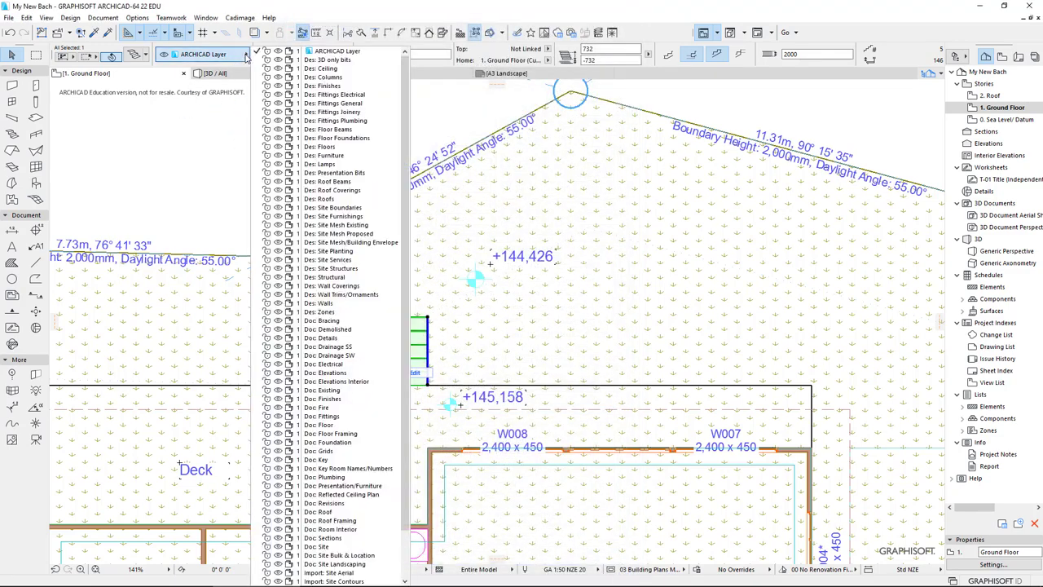
{"action": "left_click", "coordinate": [360, 152]}
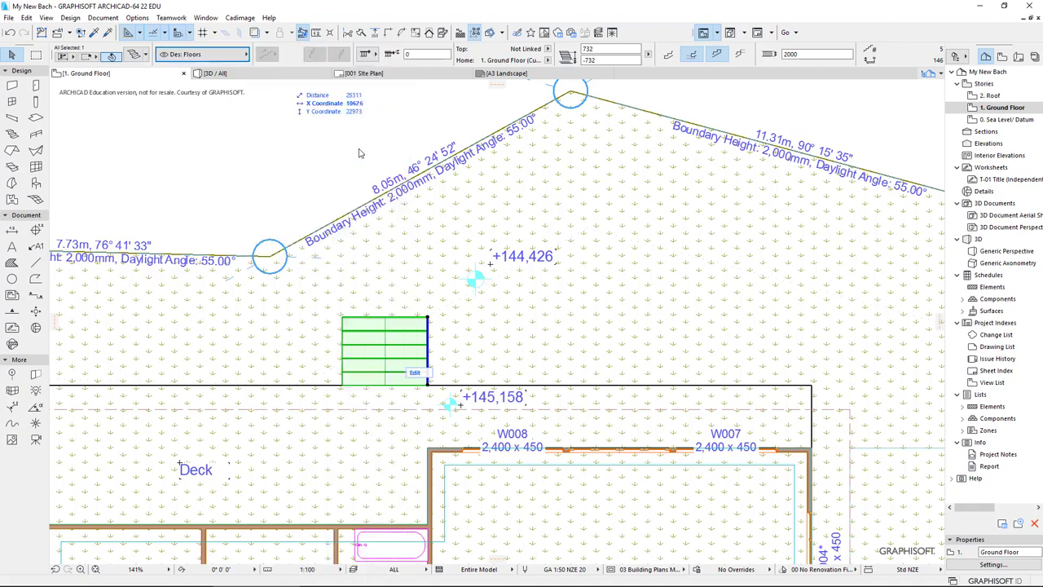
{"action": "left_click", "coordinate": [309, 142]}
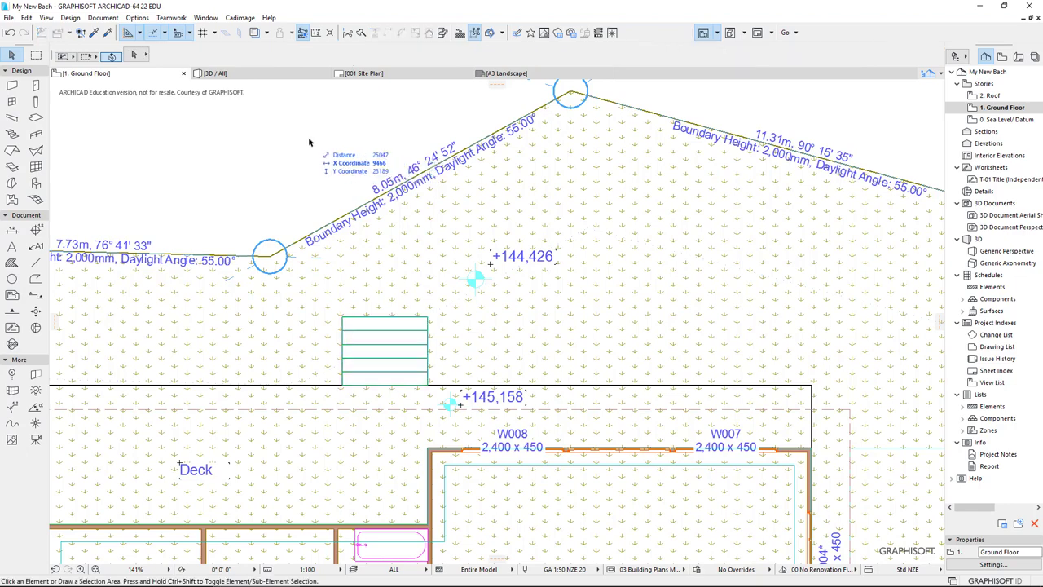
In the 3D view, change the stair beside the deck to end with a riser instead of a tread
{"action": "left_click", "coordinate": [261, 78]}
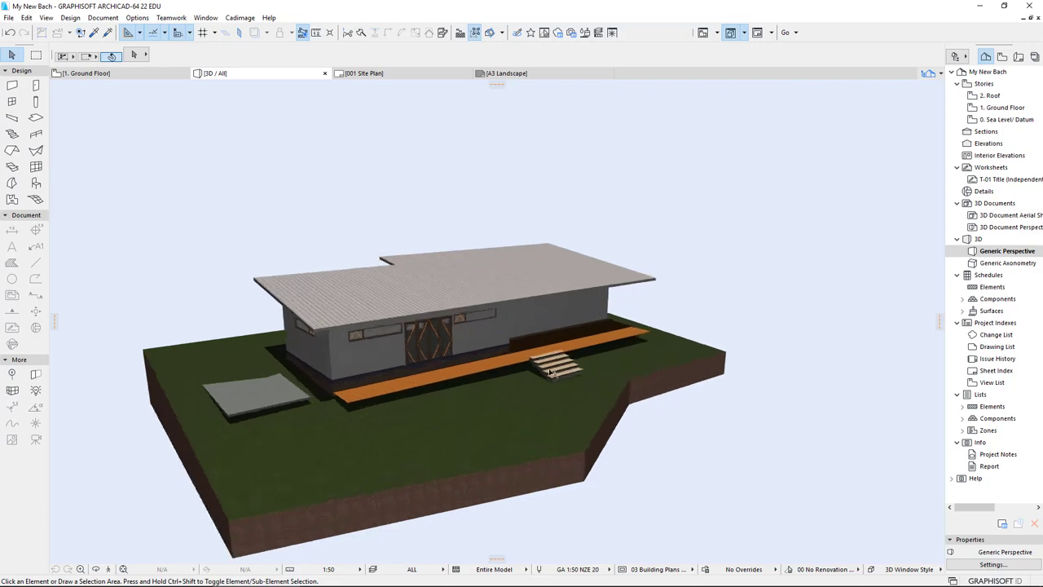
{"action": "scroll", "coordinate": [550, 373], "scroll_direction": "up", "scroll_amount": 10}
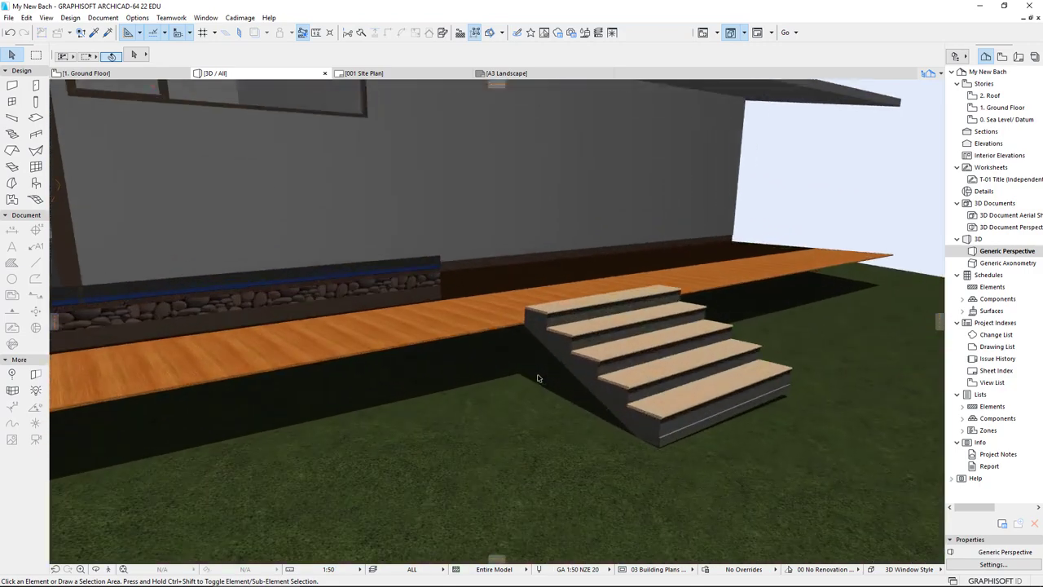
{"action": "left_click", "coordinate": [562, 323]}
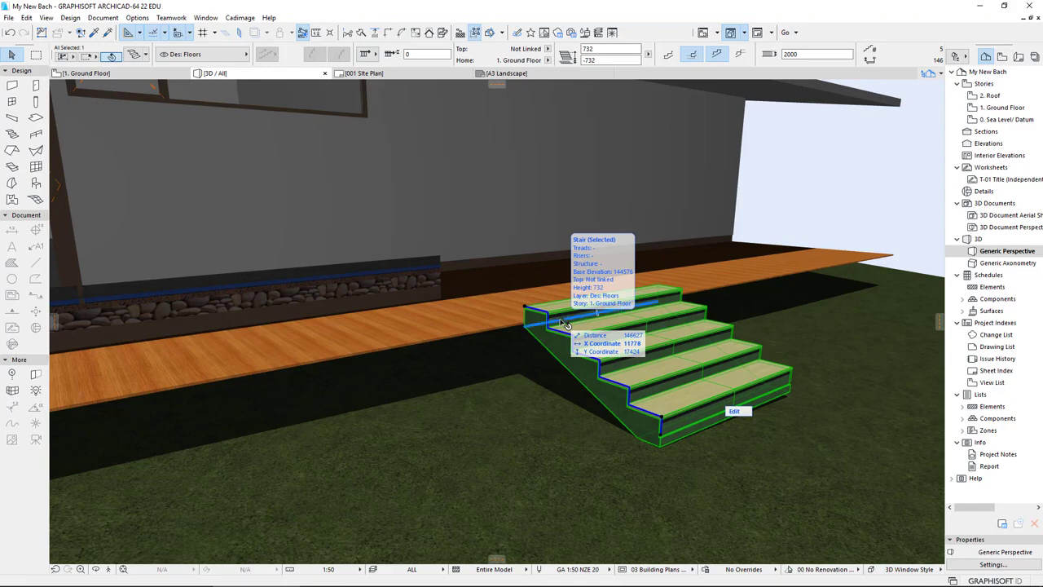
{"action": "double_click", "coordinate": [562, 323]}
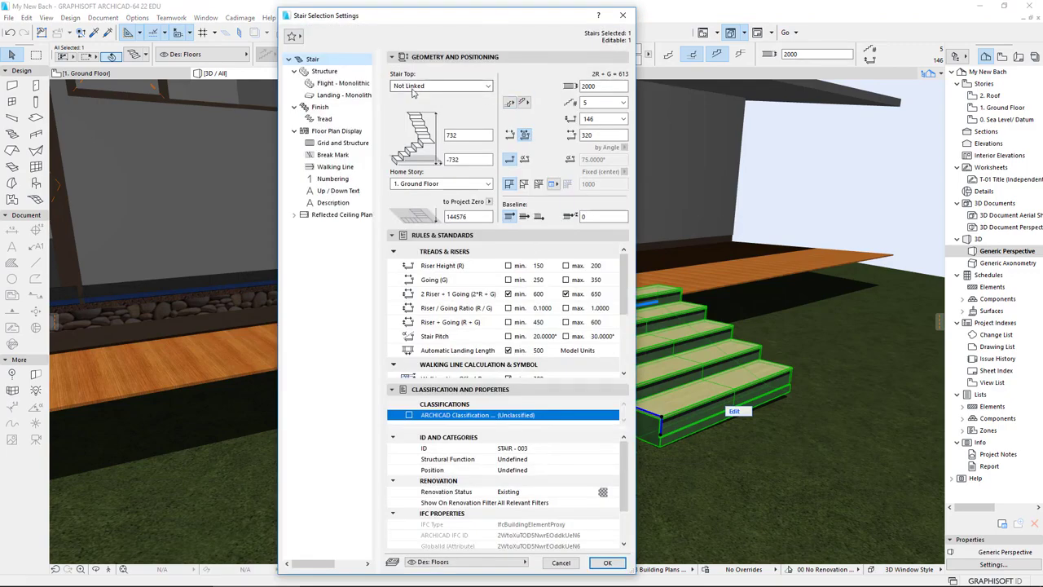
{"action": "left_click", "coordinate": [325, 85]}
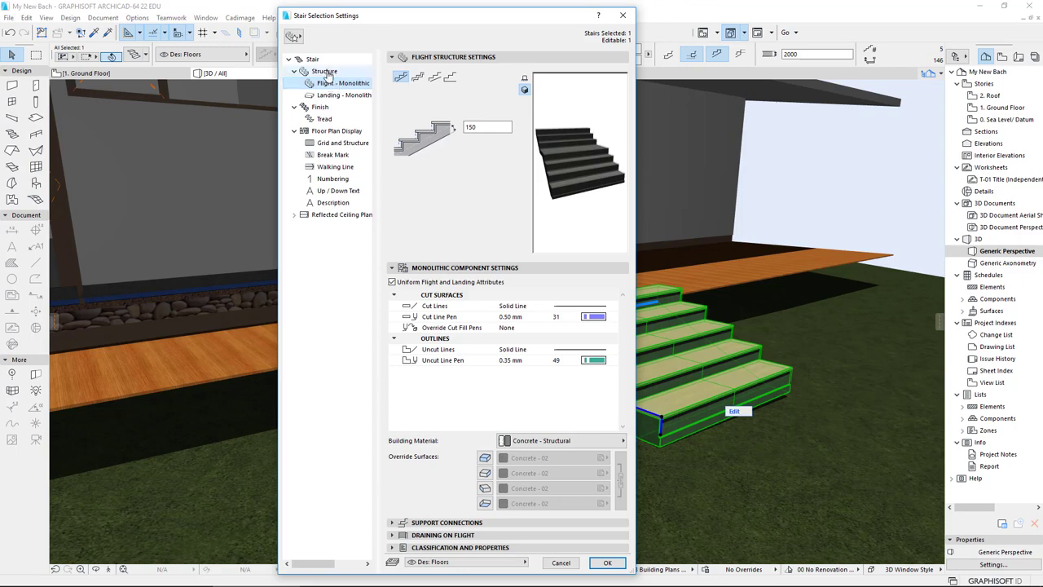
{"action": "left_click", "coordinate": [312, 59]}
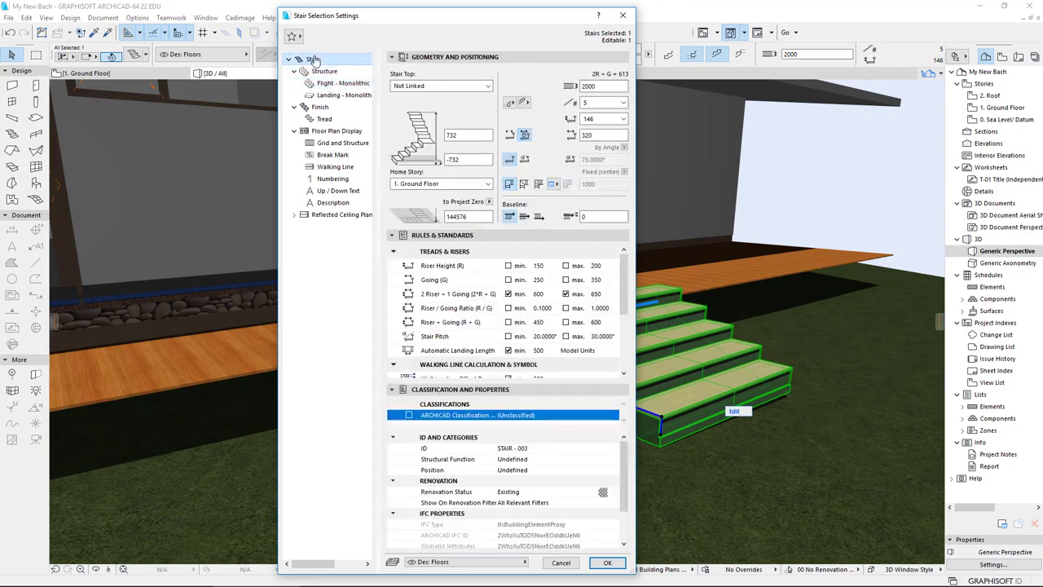
{"action": "left_click", "coordinate": [523, 104]}
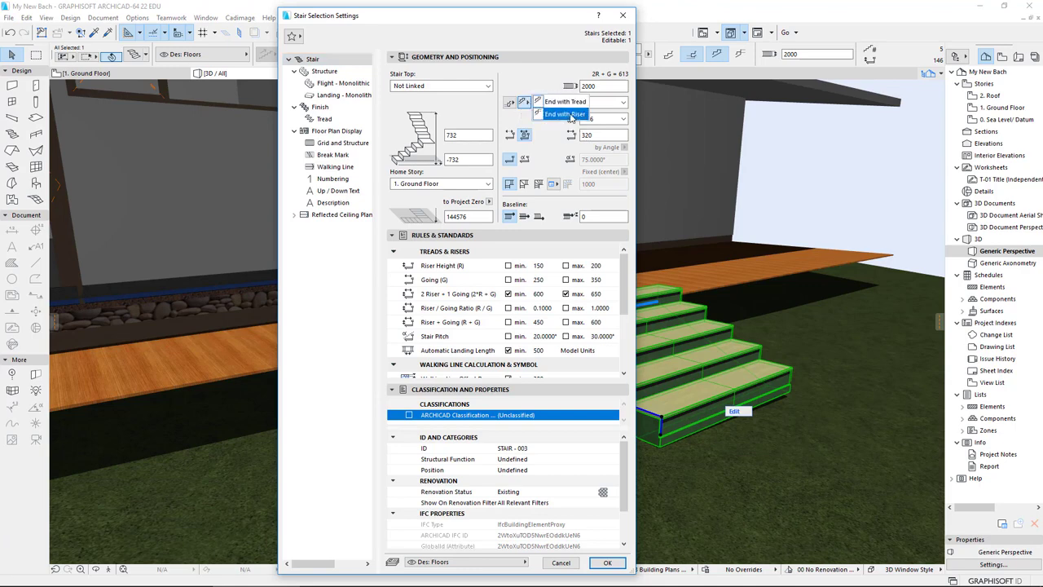
{"action": "left_click", "coordinate": [570, 115]}
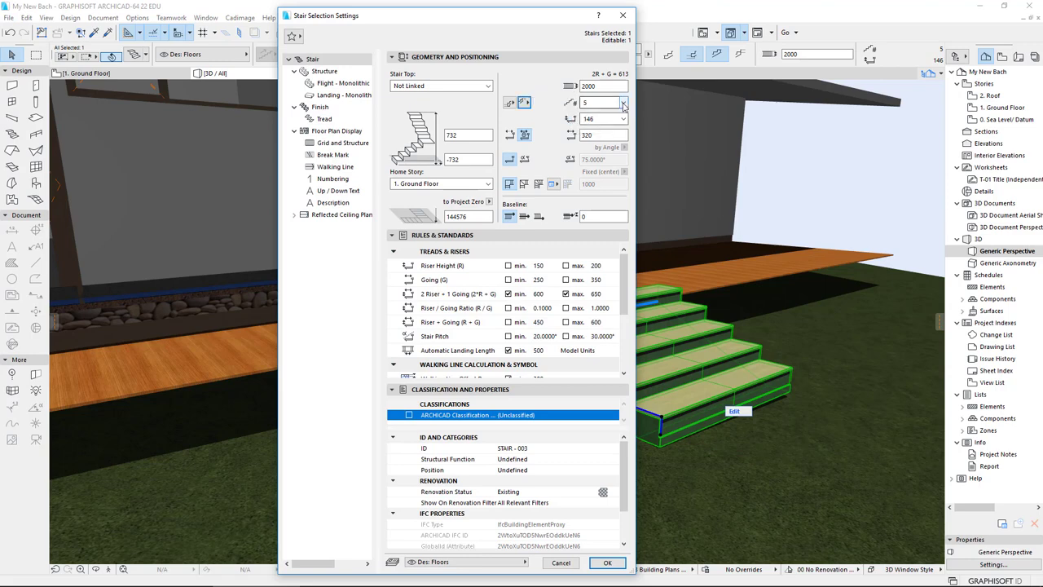
{"action": "left_click", "coordinate": [607, 563]}
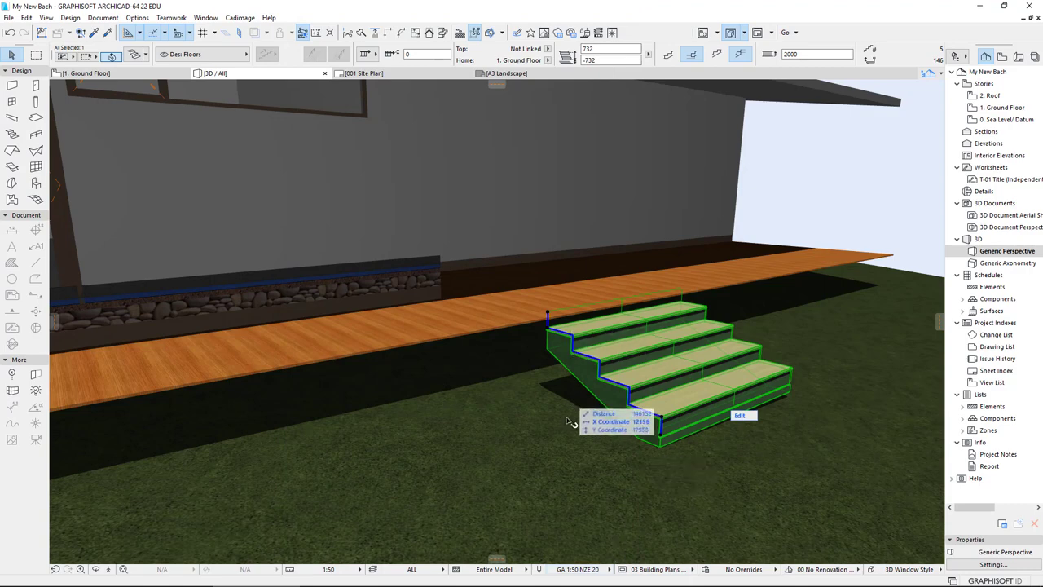
{"action": "left_click", "coordinate": [631, 456]}
{"action": "left_click", "coordinate": [631, 456]}
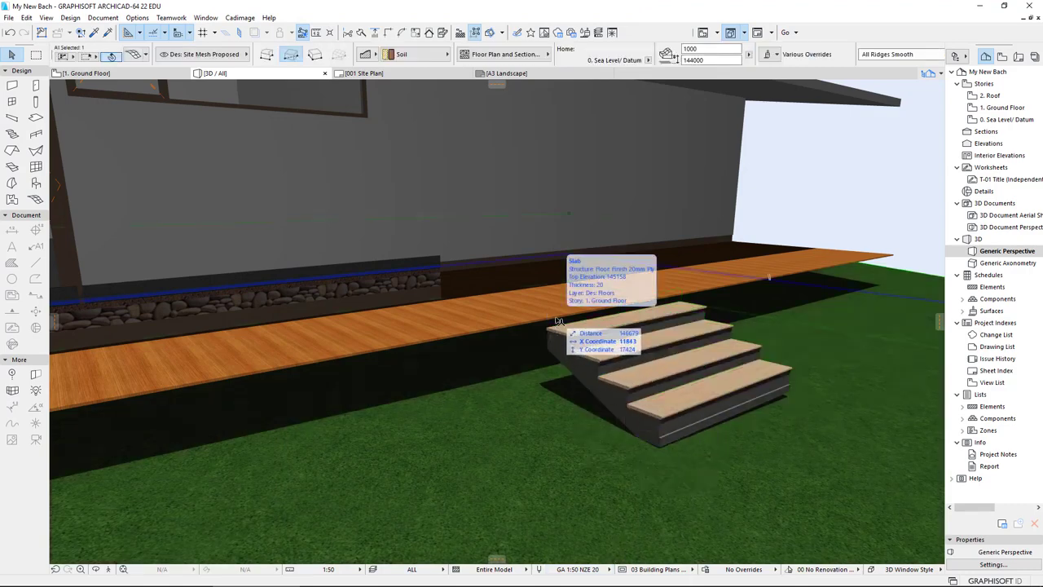
Move the stair vertically down 90 mm by its upper deck-side corner to the lower edge of the deck
{"action": "left_click", "coordinate": [661, 428]}
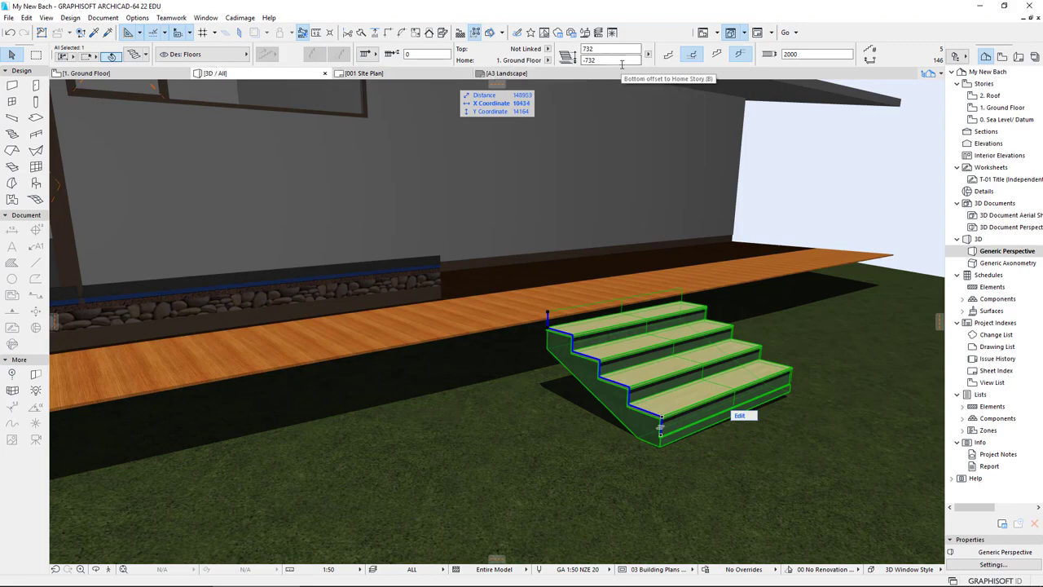
{"action": "scroll", "coordinate": [570, 309], "scroll_direction": "up", "scroll_amount": 3}
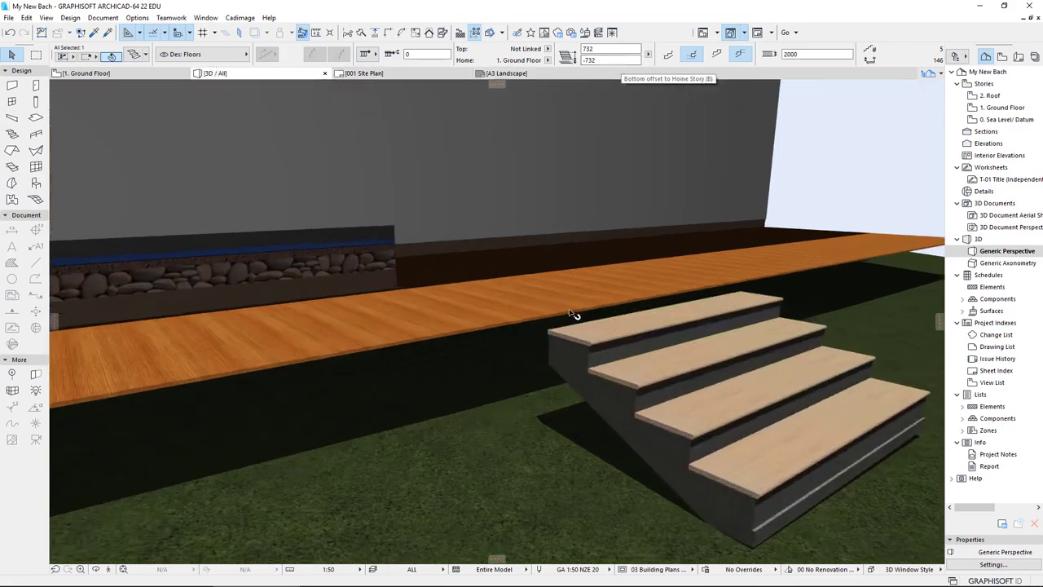
{"action": "scroll", "coordinate": [572, 314], "scroll_direction": "up", "scroll_amount": 2}
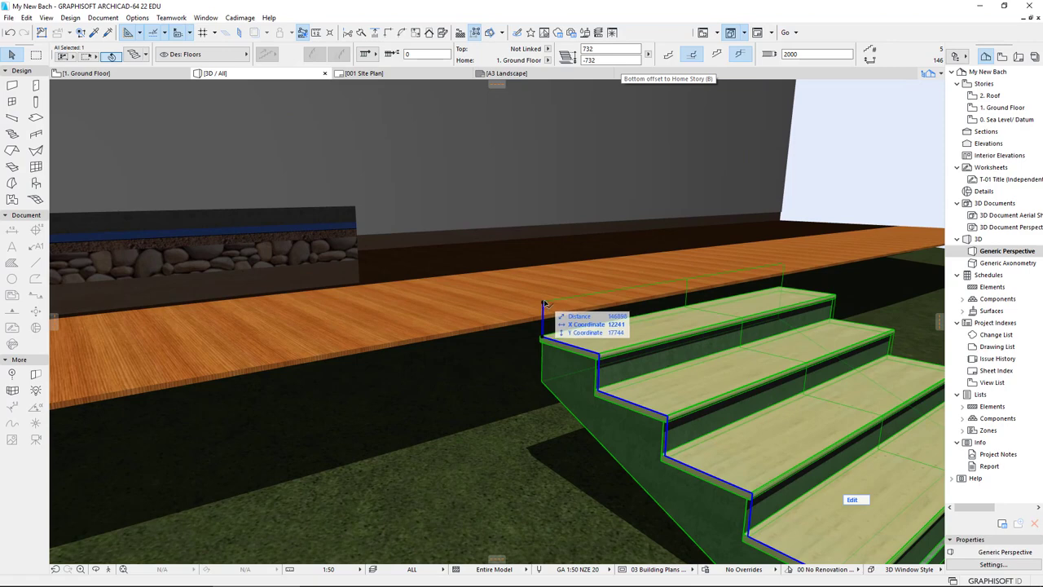
{"action": "left_click", "coordinate": [543, 306]}
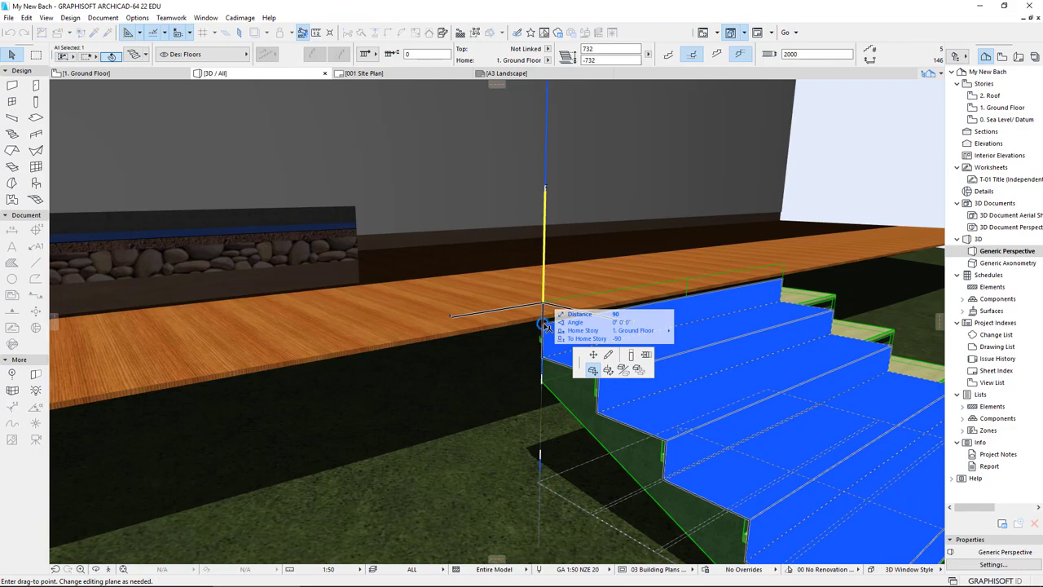
{"action": "left_click", "coordinate": [545, 326]}
{"action": "scroll", "coordinate": [640, 274], "scroll_direction": "down", "scroll_amount": 2}
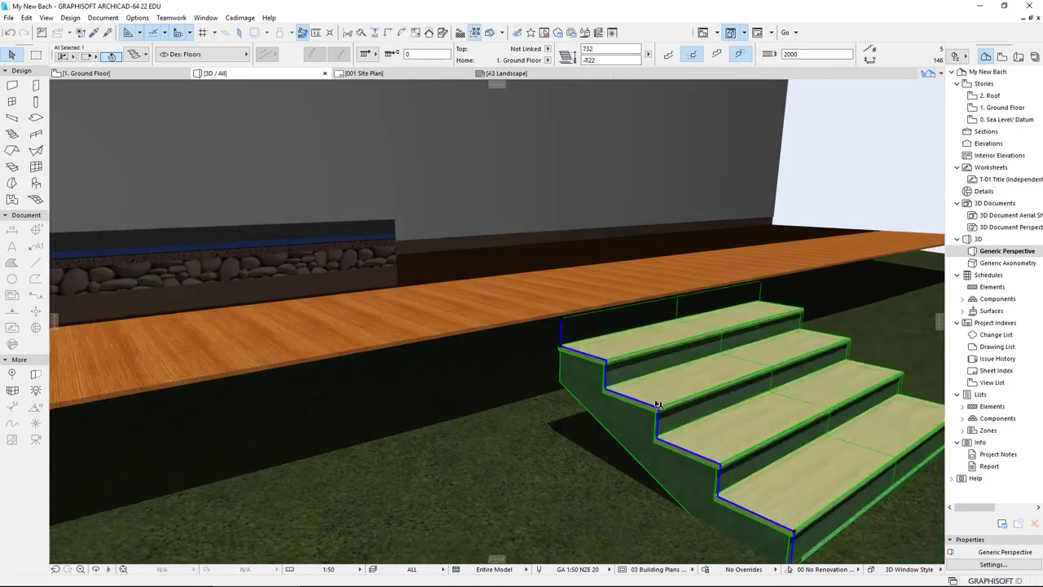
{"action": "scroll", "coordinate": [693, 399], "scroll_direction": "down", "scroll_amount": 2}
{"action": "scroll", "coordinate": [869, 518], "scroll_direction": "down", "scroll_amount": 2}
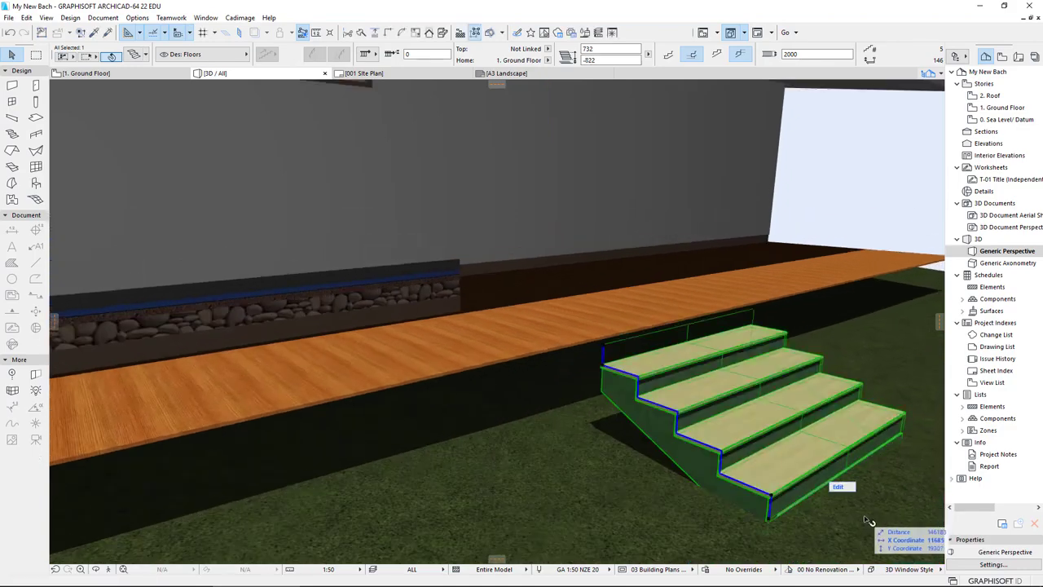
{"action": "middle_click_drag", "start_coordinate": [844, 509], "coordinate": [677, 343]}
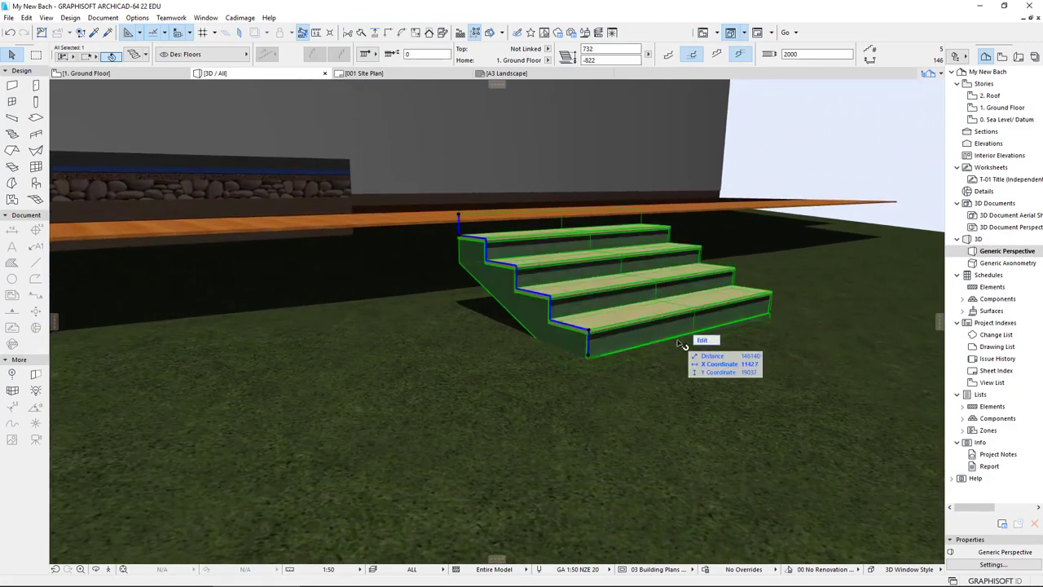
{"action": "left_click", "coordinate": [442, 352]}
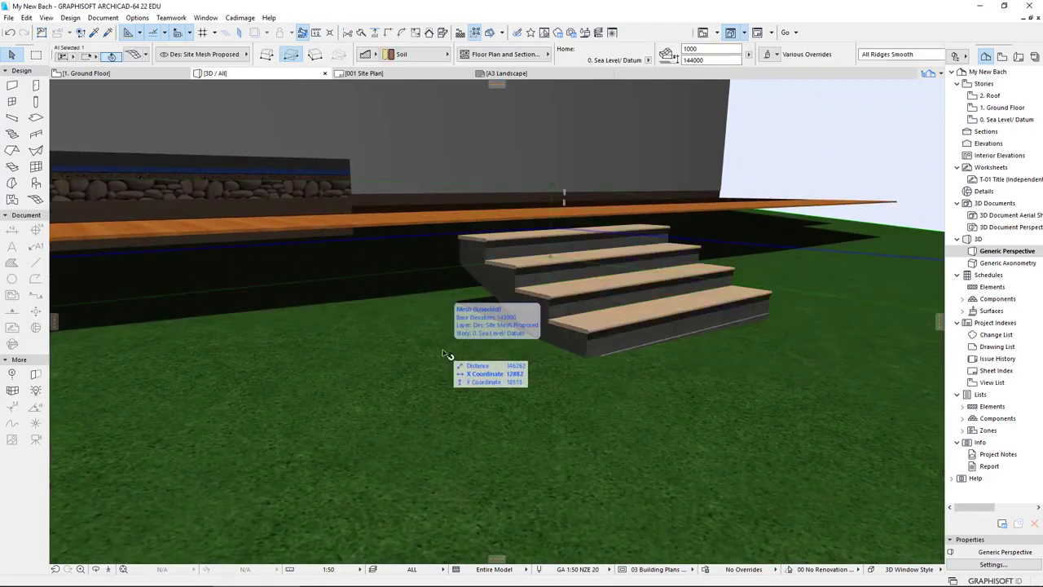